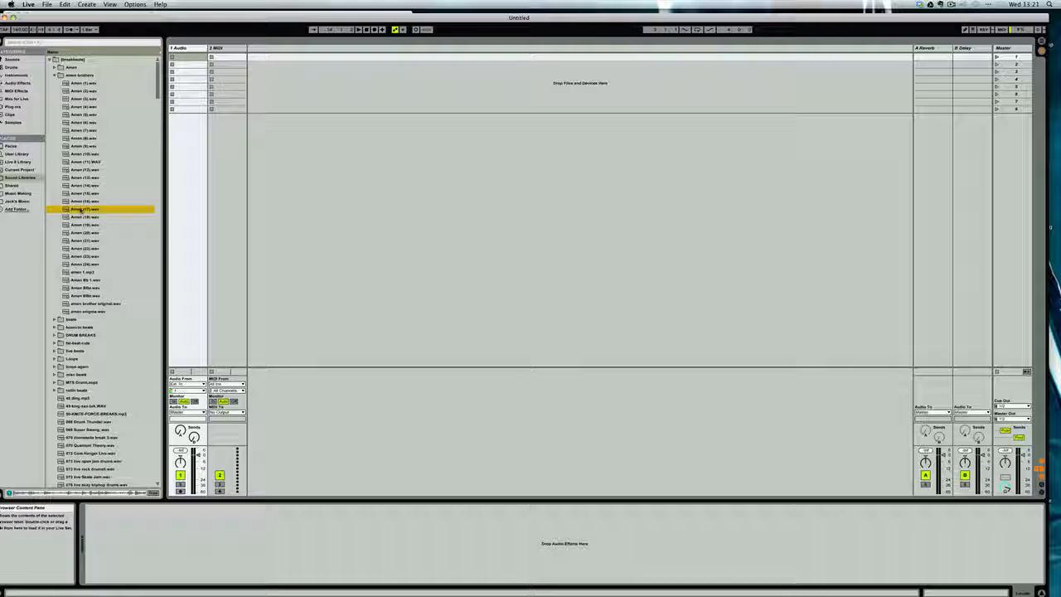
Step: Load 45 ding.mp3 into the first clip slot of the 1 Audio track and open its waveform in an enlarged clip view
left_click(86, 218)
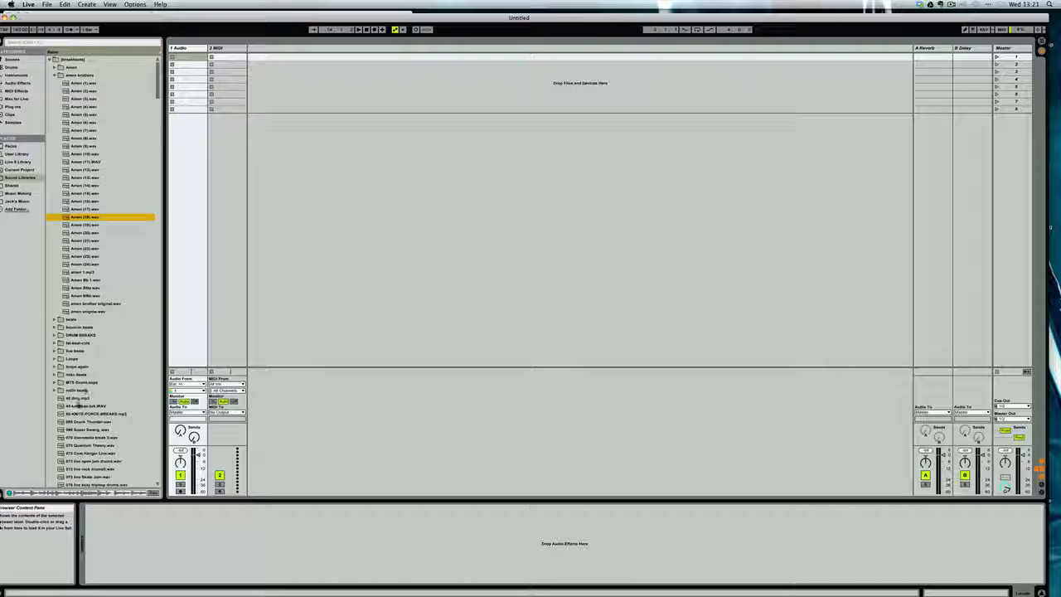
left_click(76, 399)
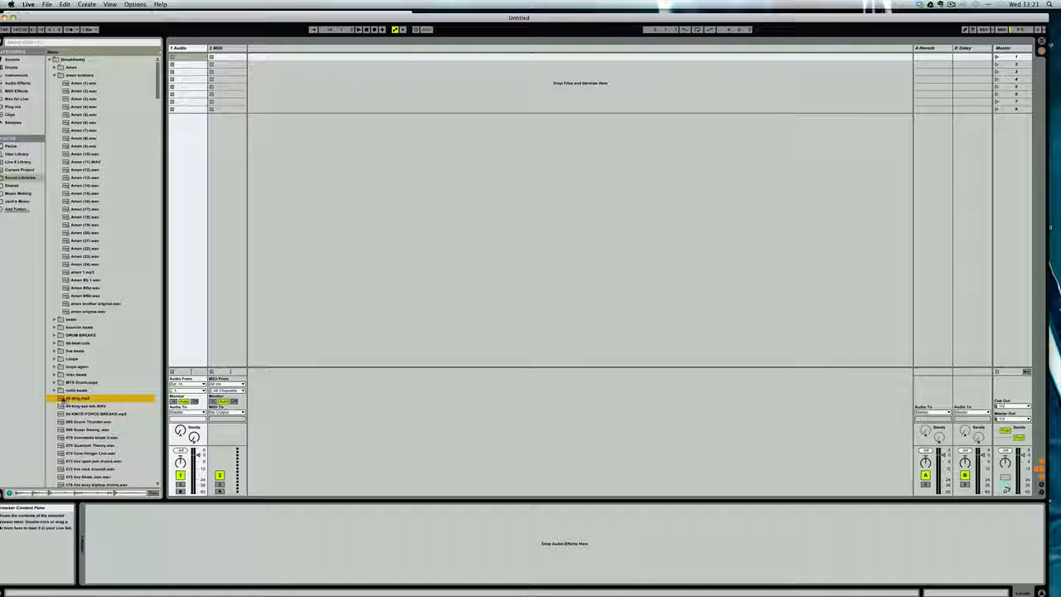
left_click_drag(62, 400, 190, 59)
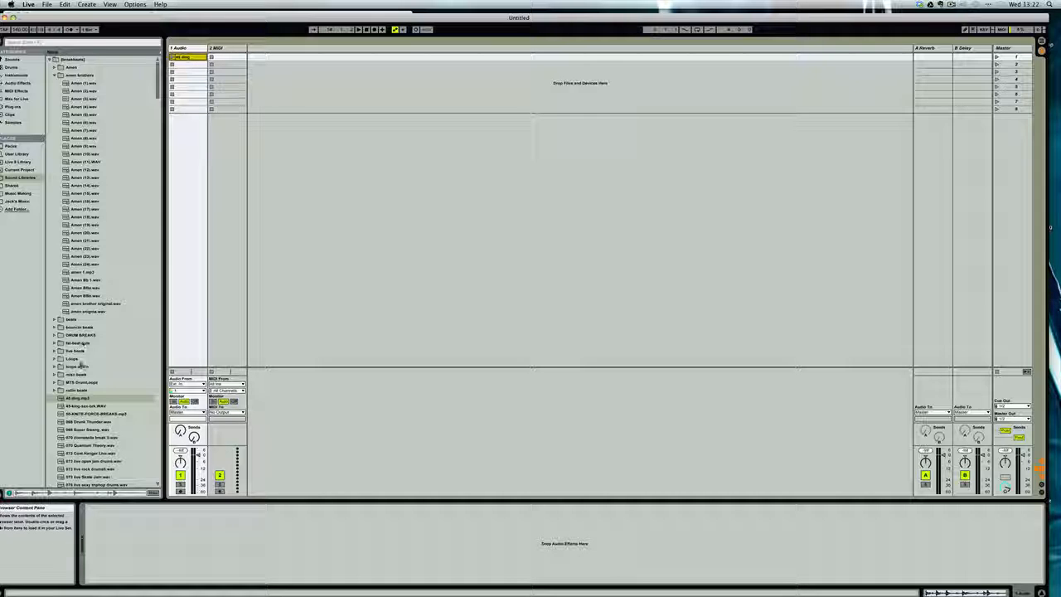
double_click(189, 57)
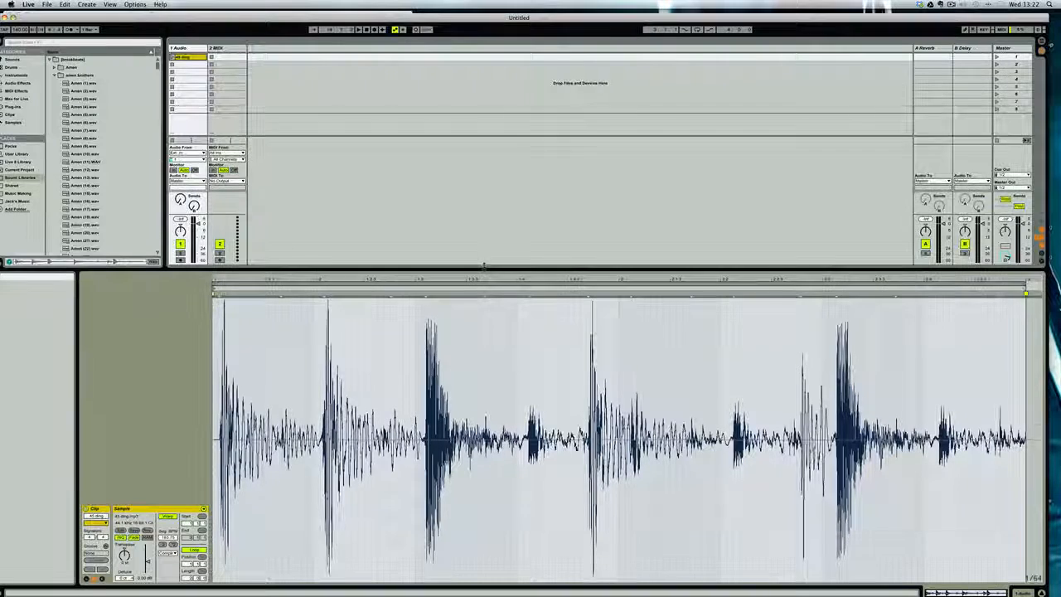
left_click_drag(486, 270, 492, 200)
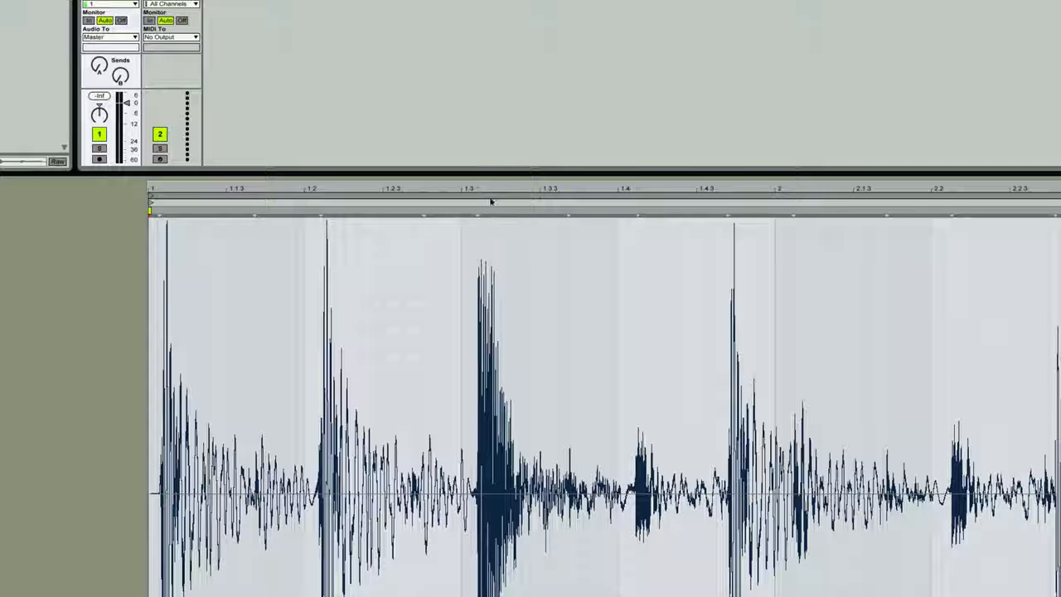
Step: Try pinning the first snare transient with a warp marker and shifting it earlier, first onto beat 1.3, and undo the last move
left_click_drag(484, 190, 454, 317)
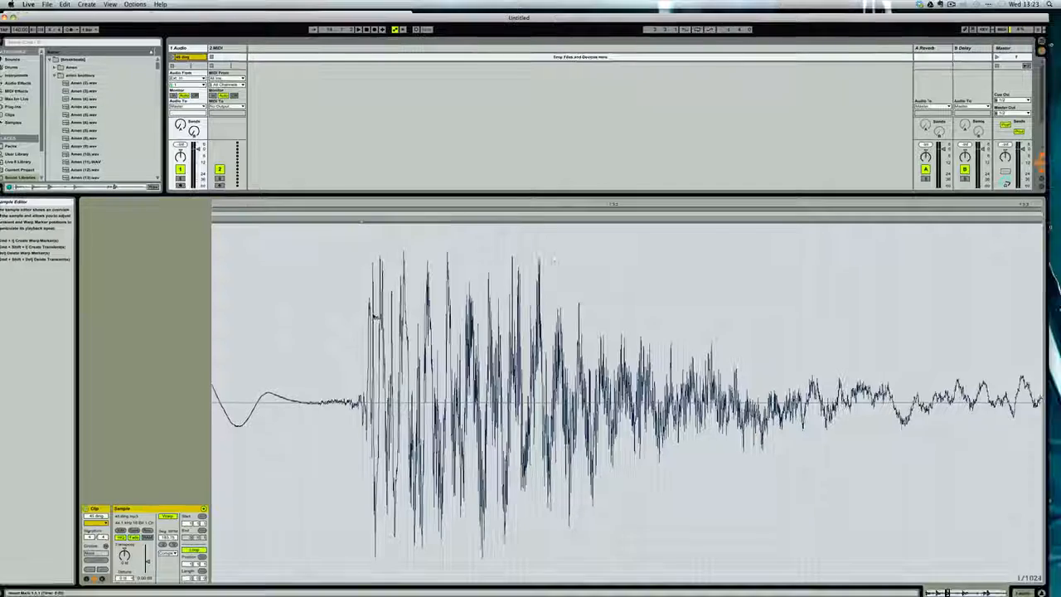
left_click_drag(448, 205, 447, 137)
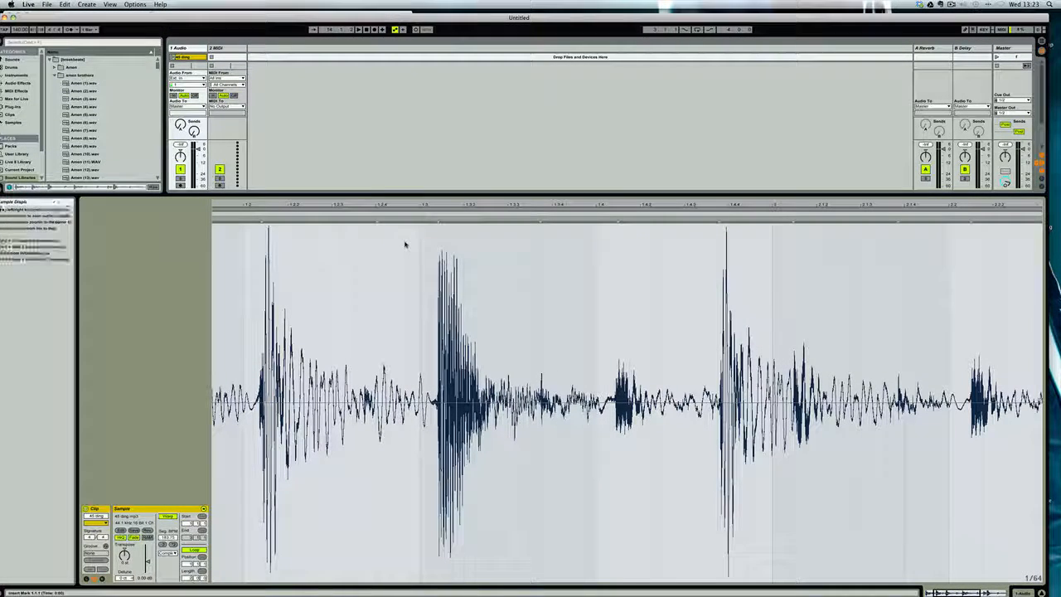
left_click(436, 230)
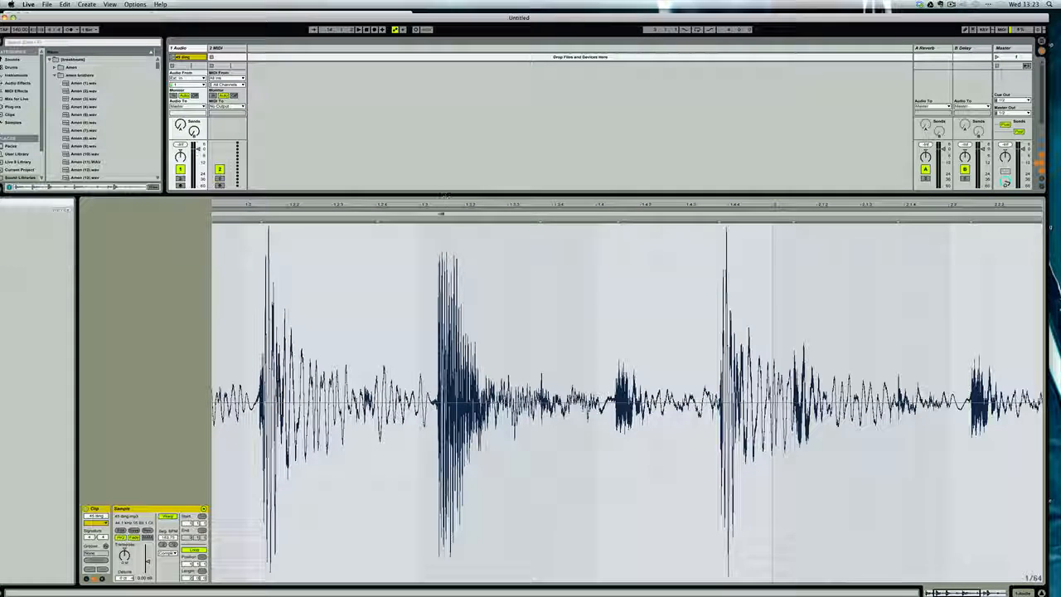
left_click_drag(473, 203, 461, 186)
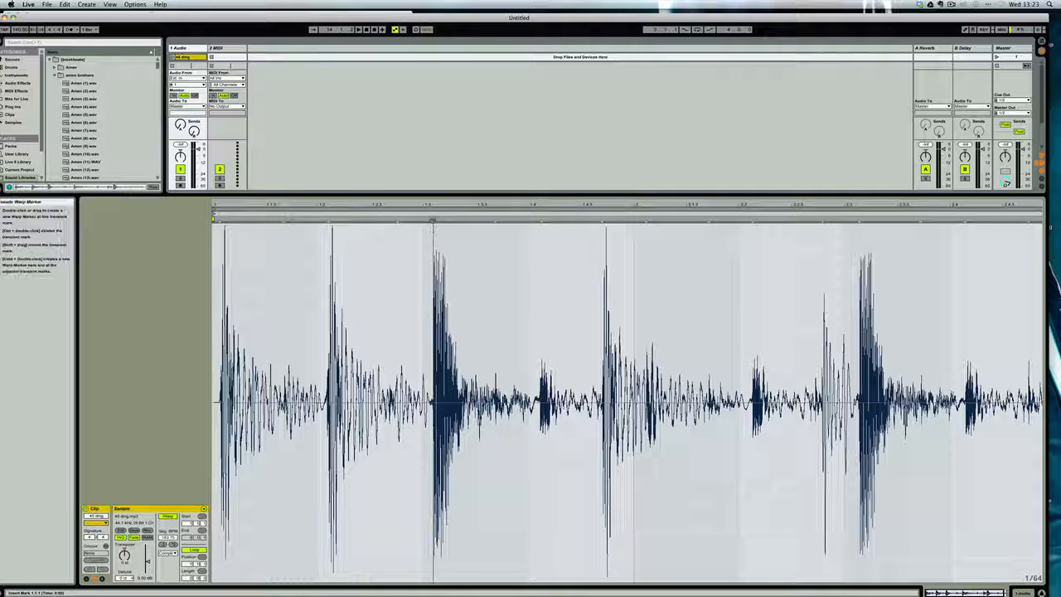
double_click(433, 221)
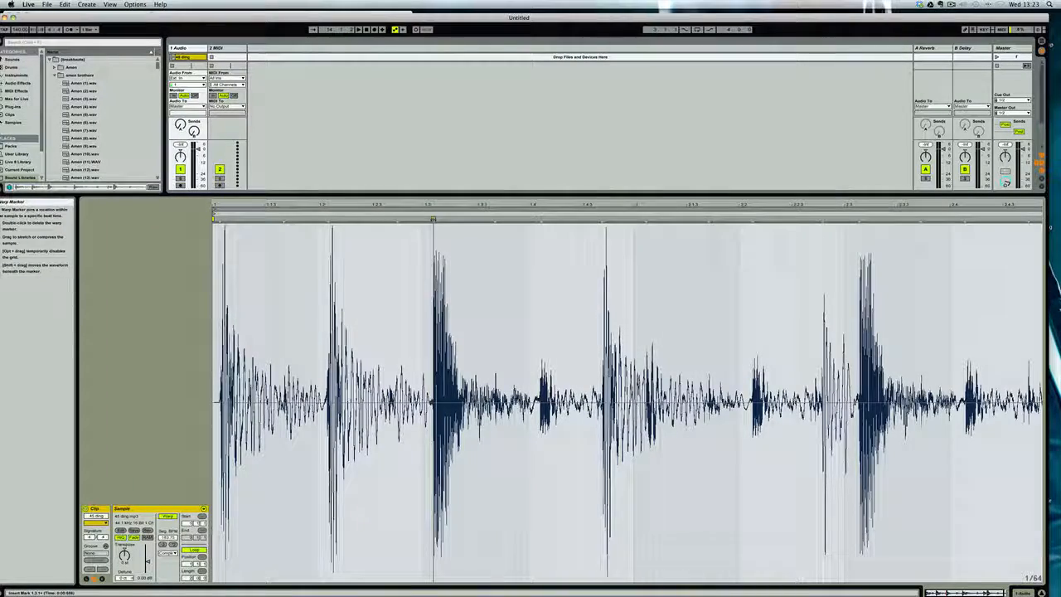
mouse_move(428, 221)
left_mouse_down()
mouse_move(356, 221)
mouse_move(527, 221)
mouse_move(424, 221)
left_mouse_up()
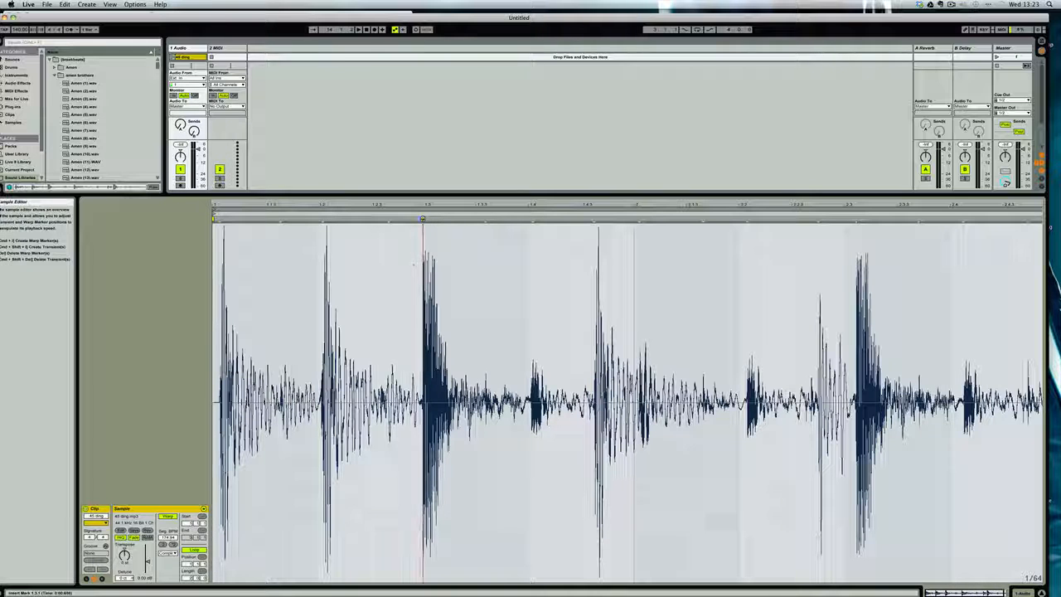
double_click(423, 220)
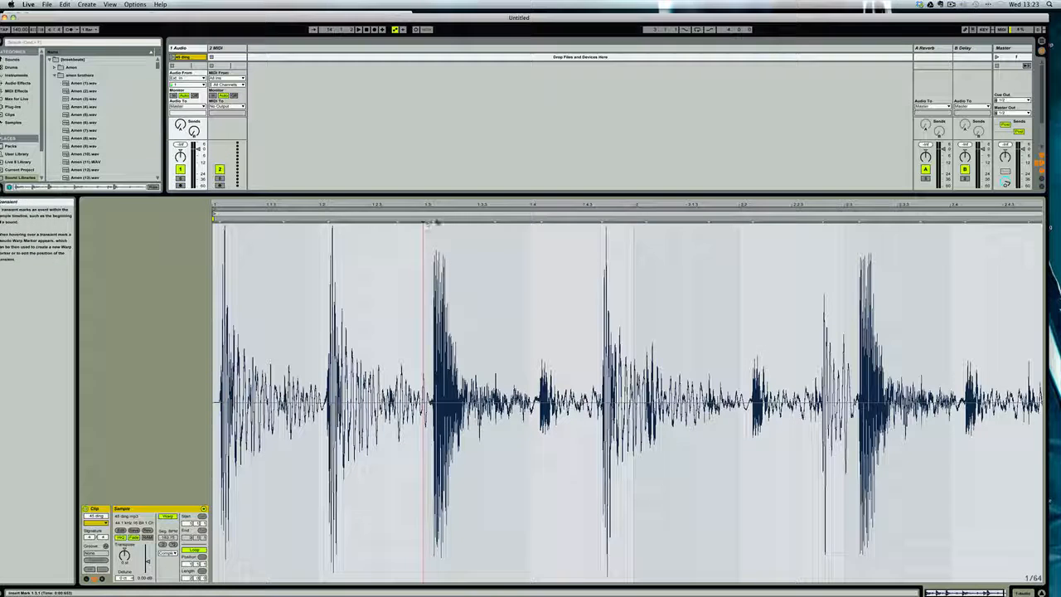
left_click_drag(432, 219, 410, 219)
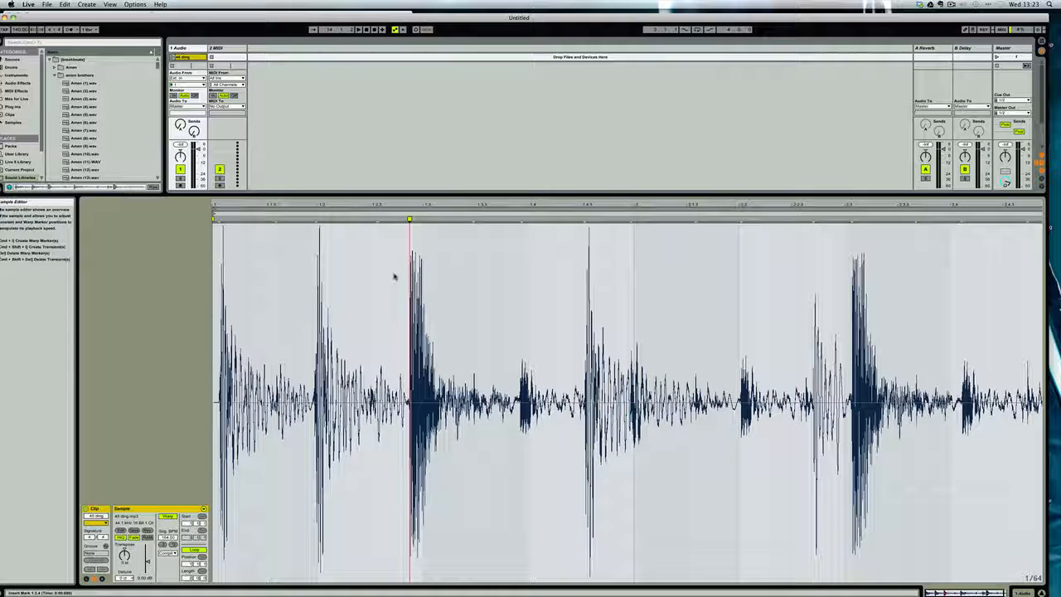
key("super+z")
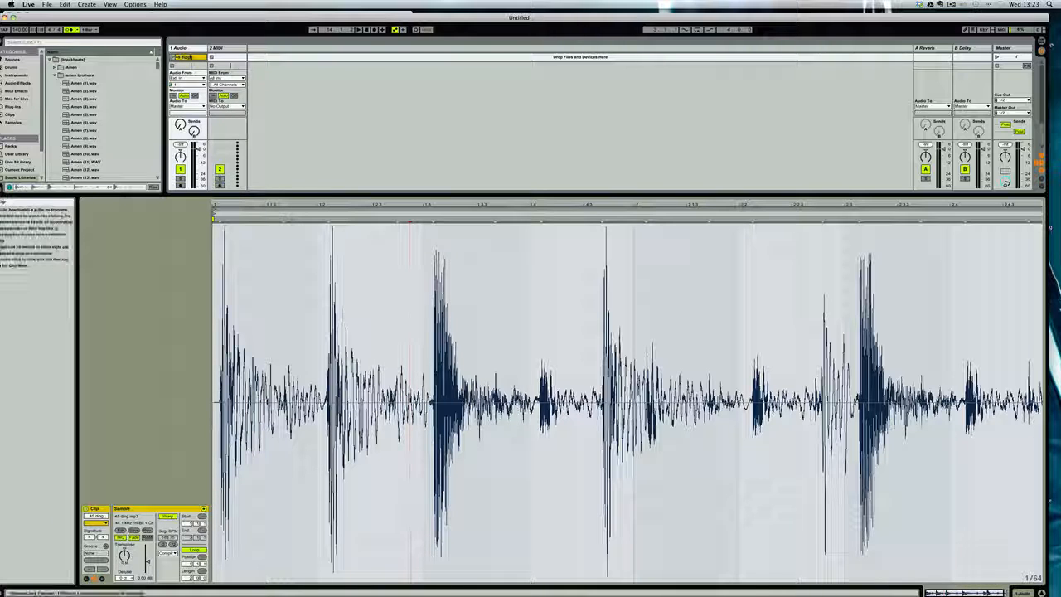
Step: Play the clip and use a warp marker to align the first kick's transient with the clip start at beat 1
key("space")
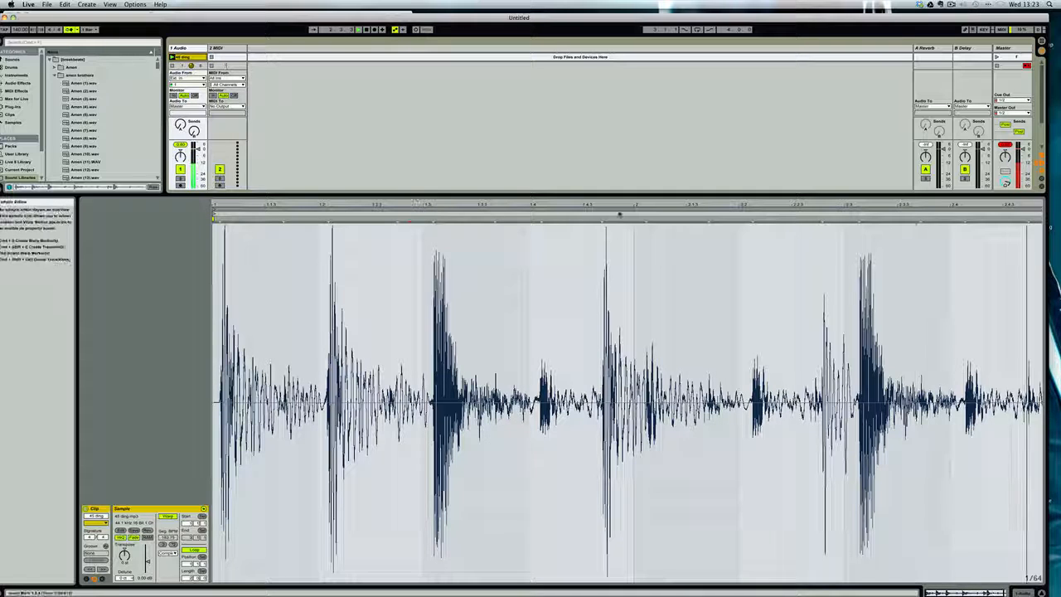
left_click_drag(620, 208, 620, 196)
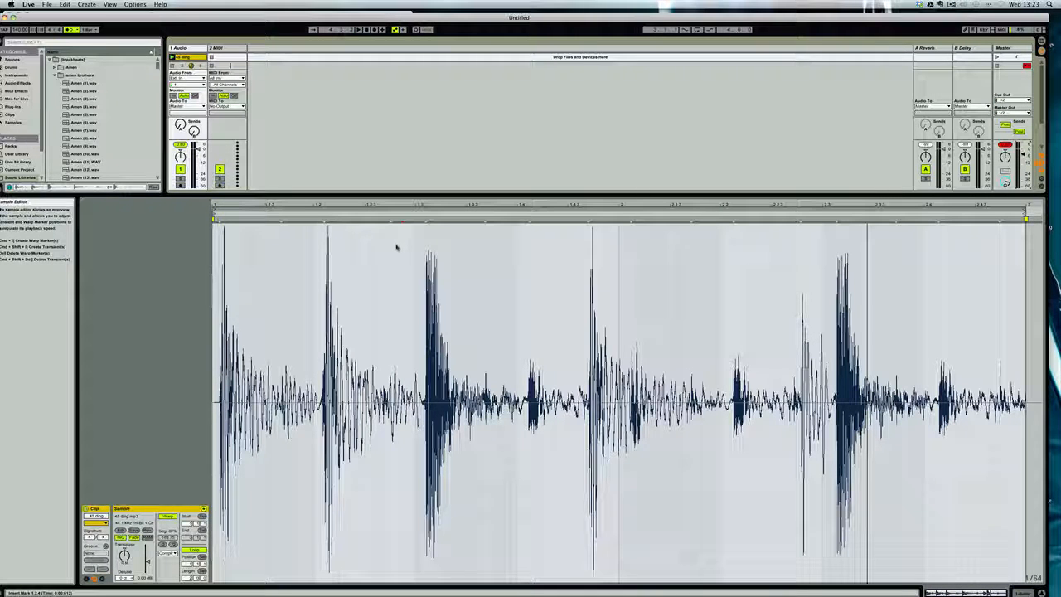
left_click_drag(242, 202, 215, 239)
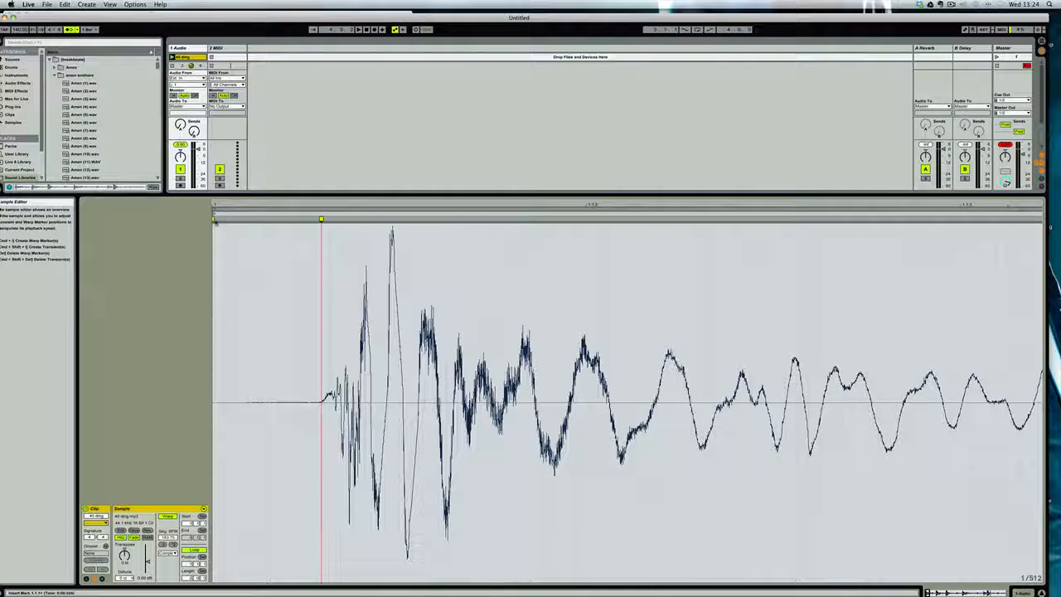
left_click_drag(222, 226, 195, 225)
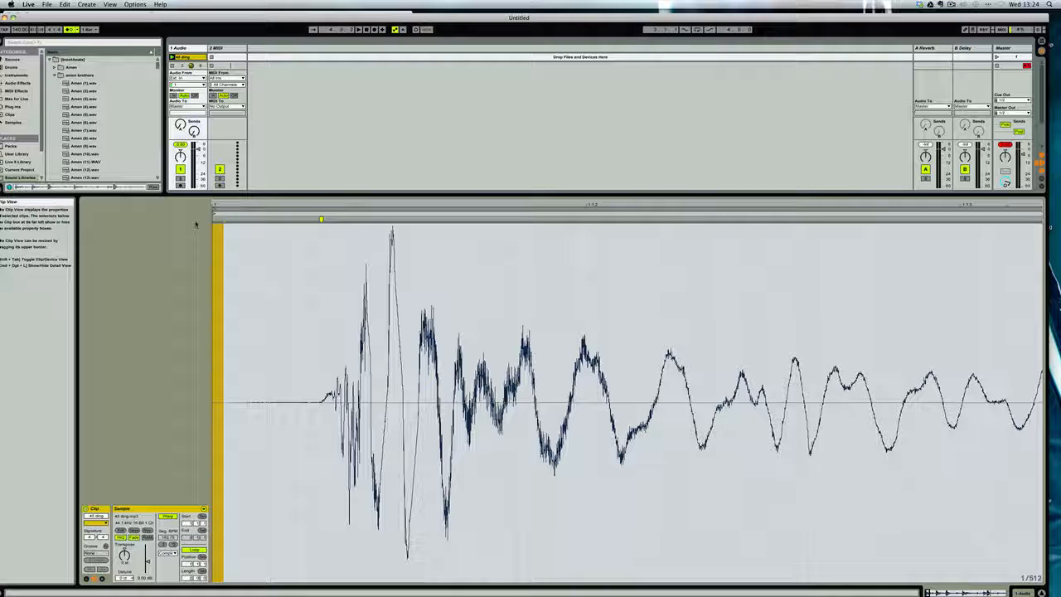
left_click_drag(320, 219, 214, 219)
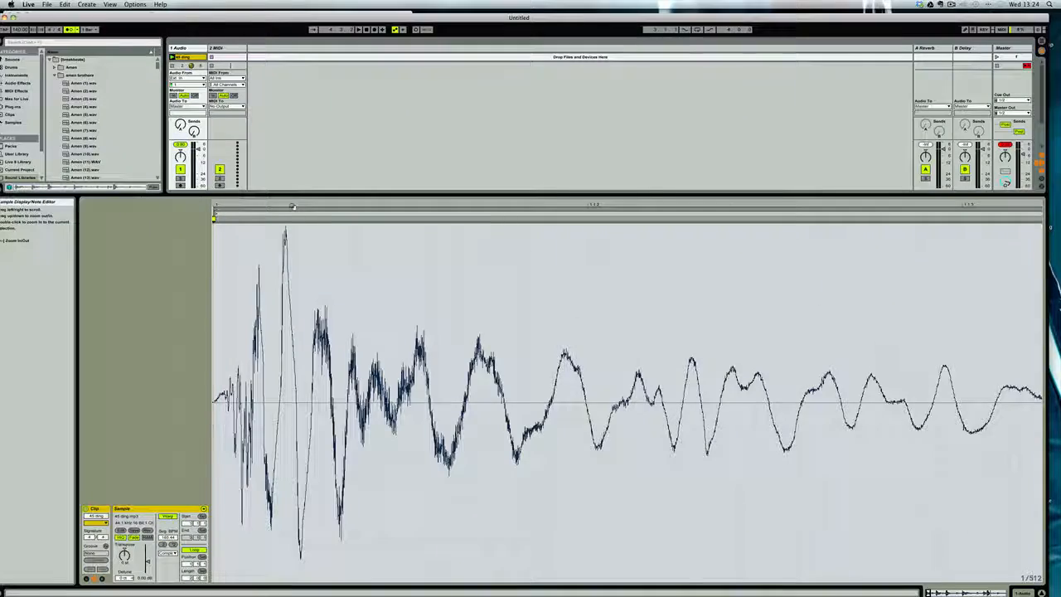
left_click_drag(292, 206, 291, 112)
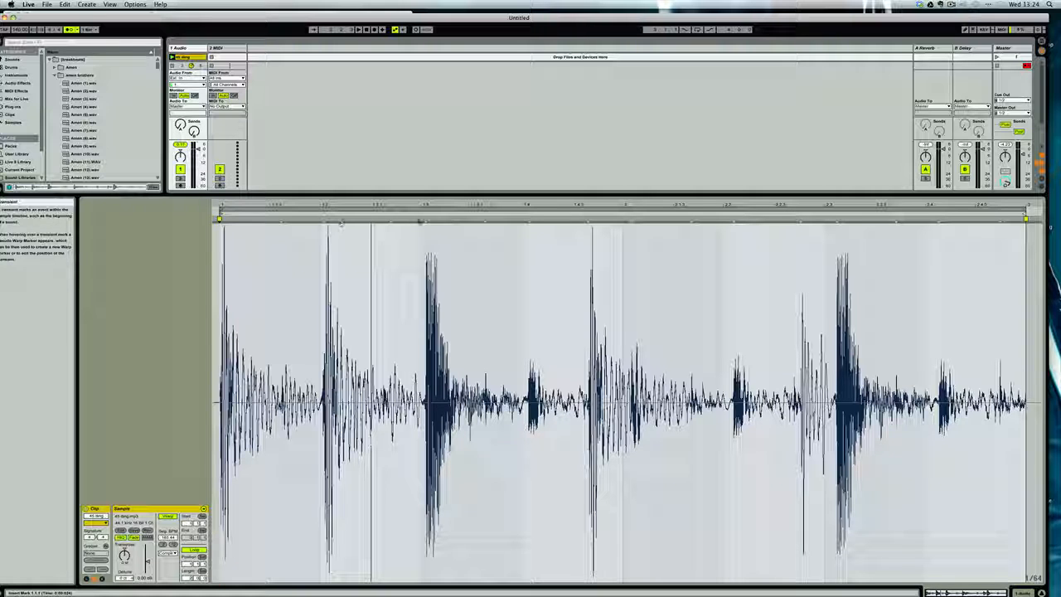
Step: Add warp markers on the transients of the second kick, the first snare, the last snare and the loud kick between the snares
double_click(425, 220)
left_click(326, 222)
double_click(325, 220)
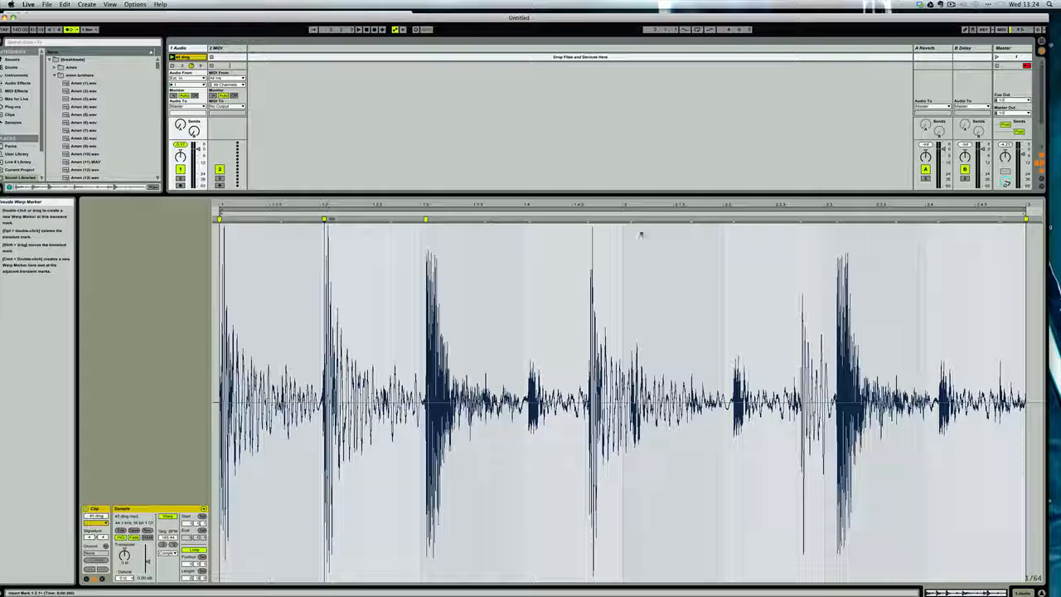
double_click(837, 221)
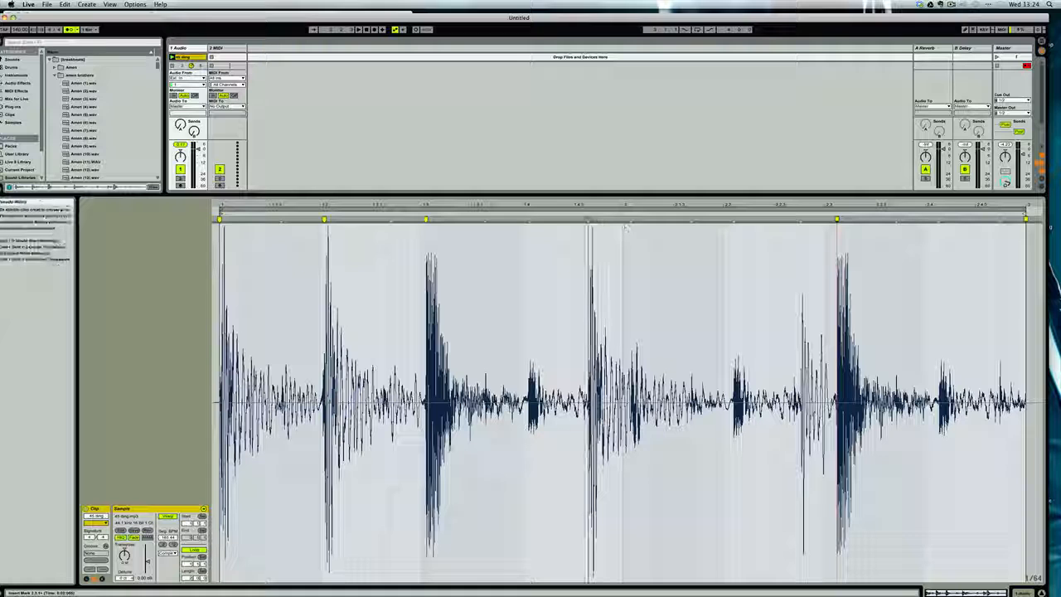
double_click(588, 221)
Step: Align the four new warp markers to beats 1.2, 1.3, 1.4.3 and 2.3, and play the clip
left_click_drag(426, 221, 420, 220)
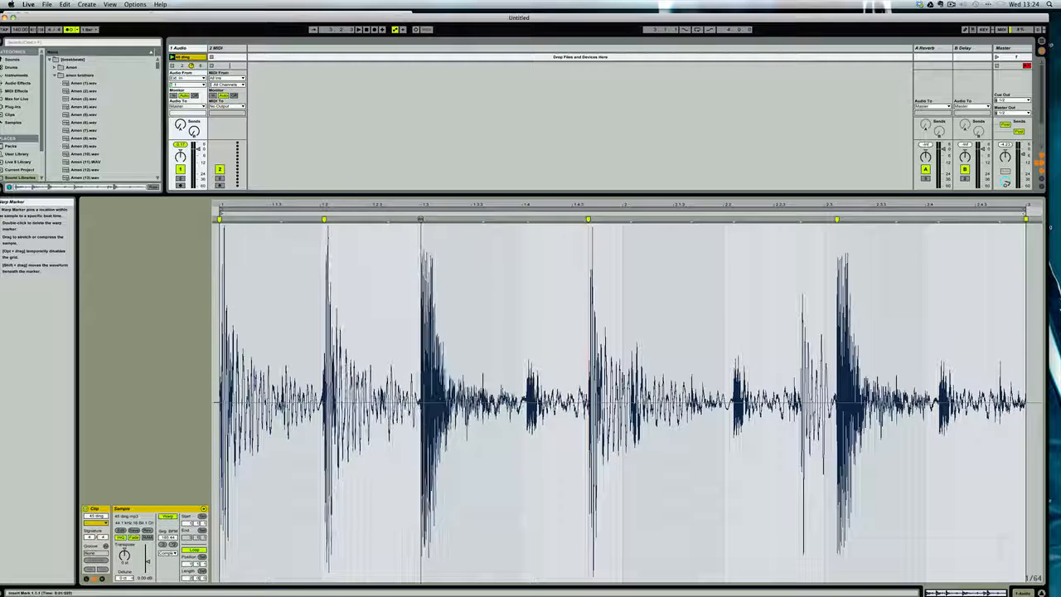
left_click_drag(837, 220, 825, 221)
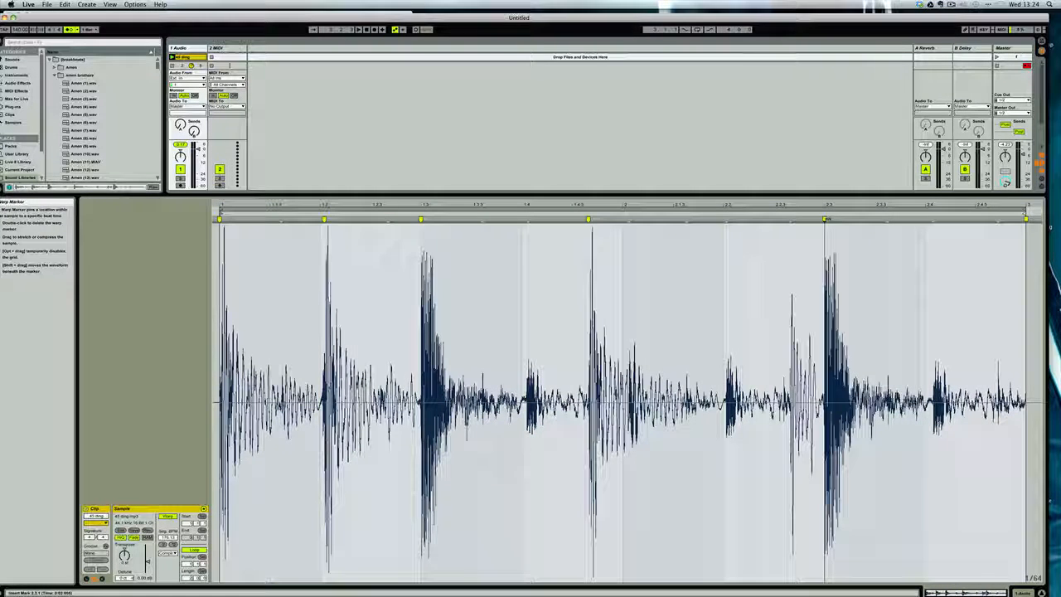
left_click_drag(588, 219, 572, 219)
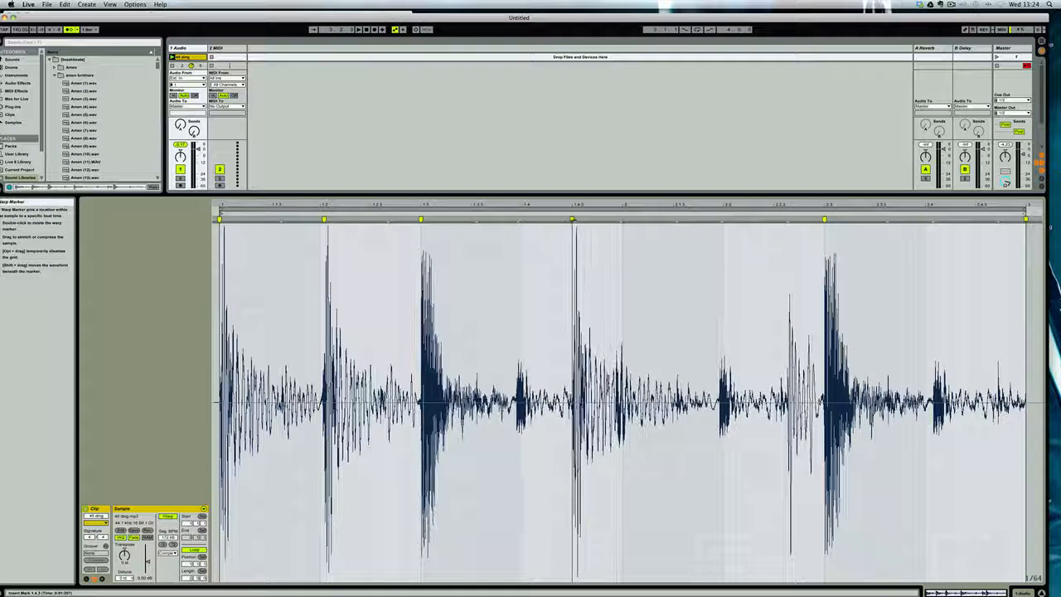
left_click_drag(324, 219, 320, 219)
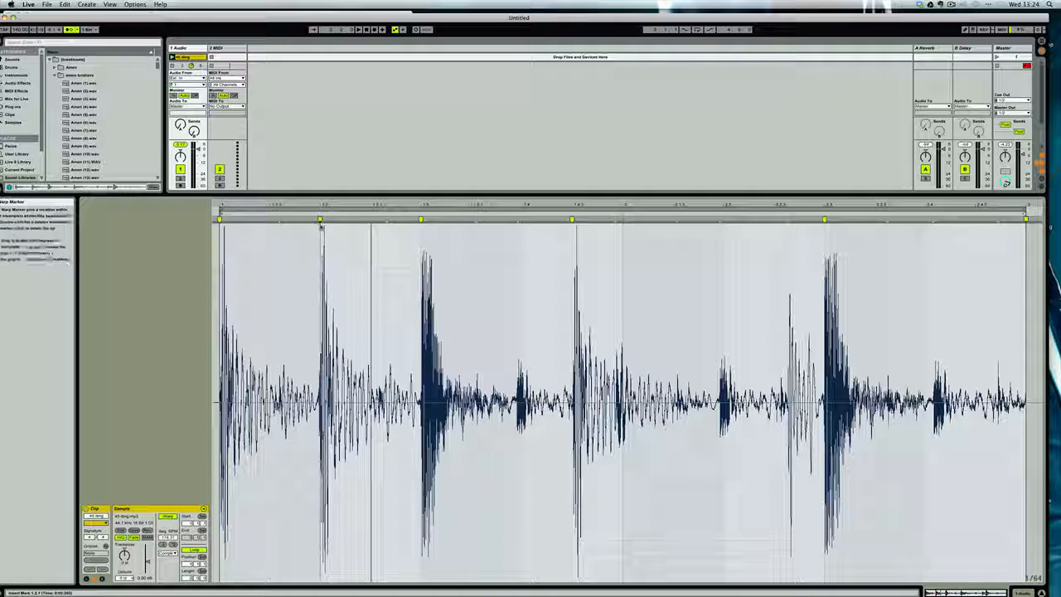
key("space")
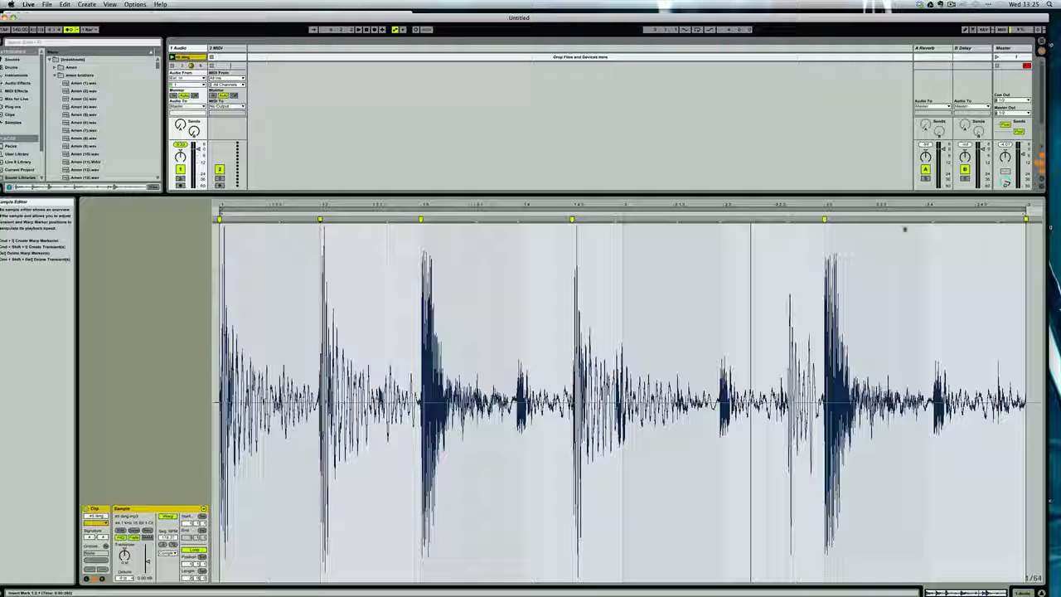
Step: Try clearing the warp markers from the second kick through the last snare and inserting new ones in that range
left_click_drag(911, 229, 297, 228)
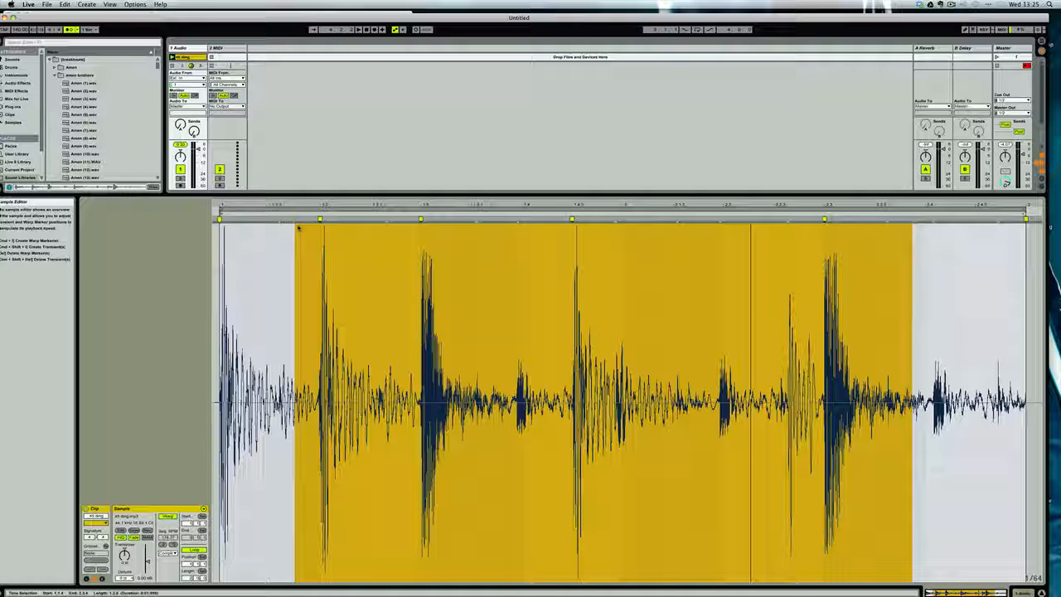
key("super+shift+BackSpace")
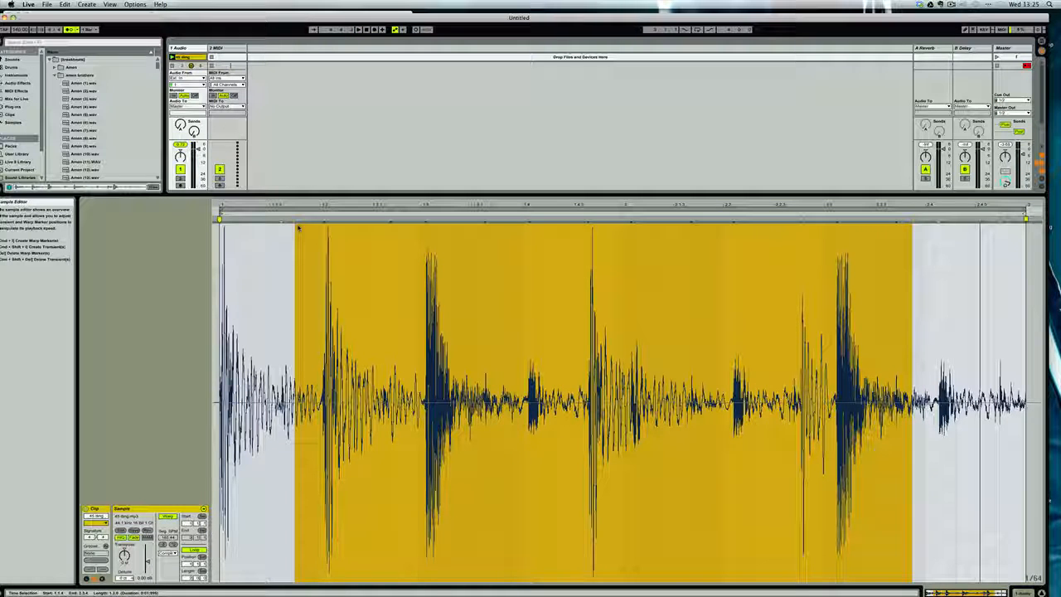
key("super+i")
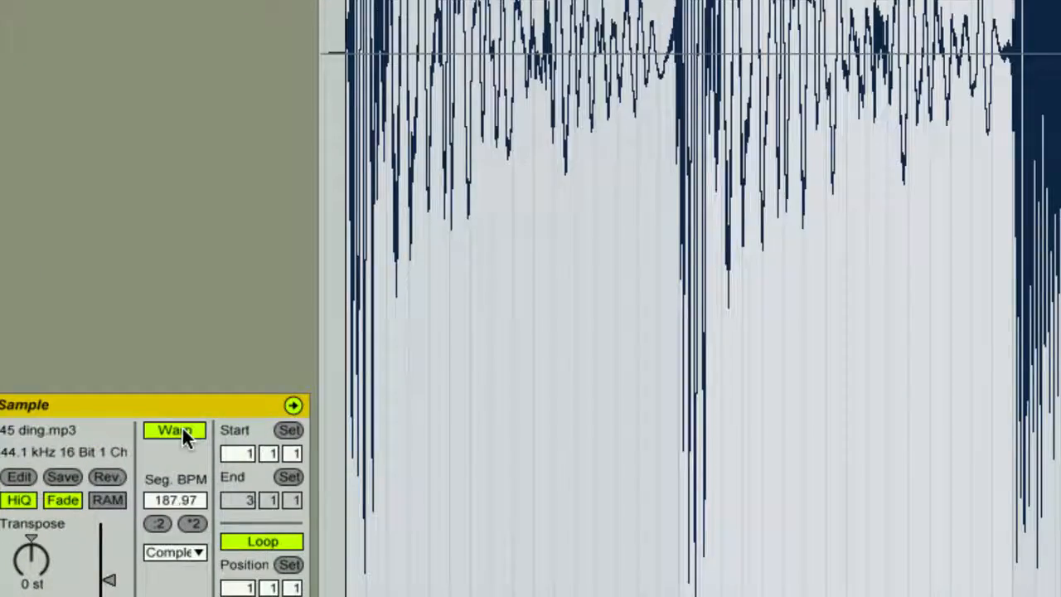
Step: Compare the clip with warping off and on and with looping on and off, leaving Warp enabled and Loop disabled
left_click(181, 441)
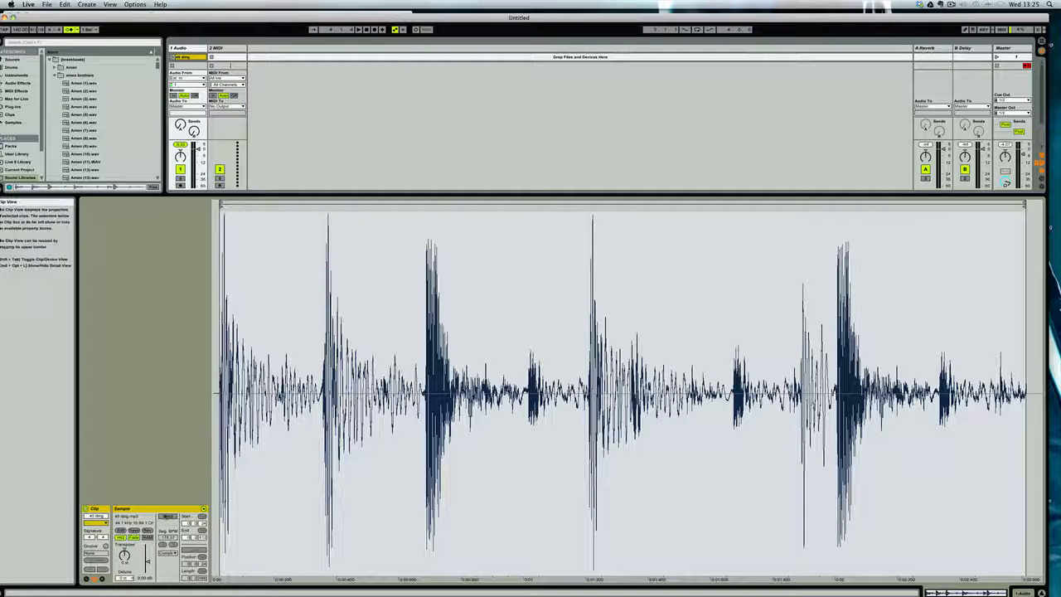
left_click(168, 518)
left_click(168, 518)
left_click(168, 517)
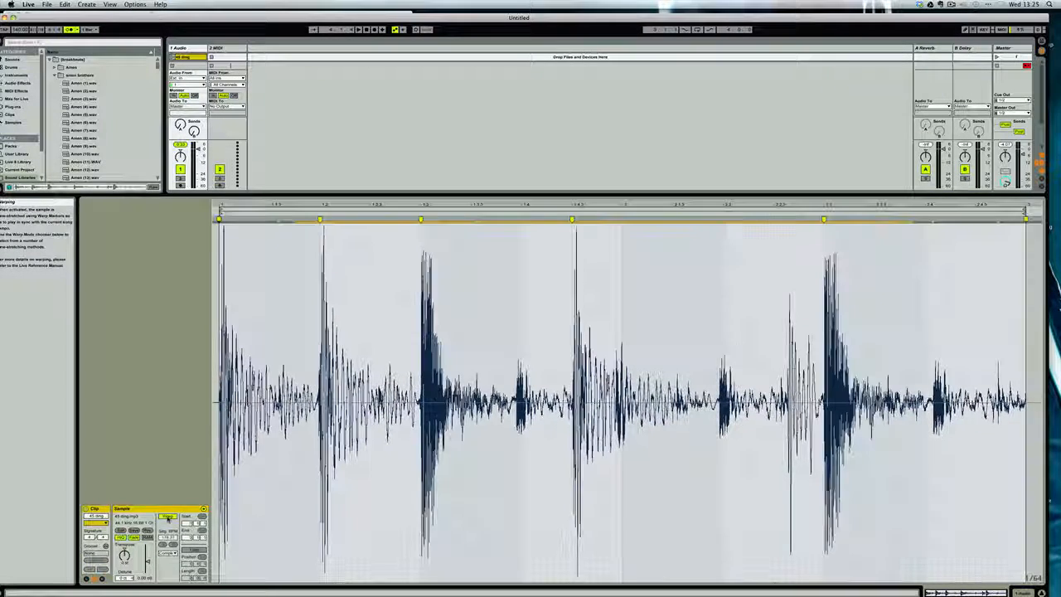
left_click(168, 517)
left_click(168, 517)
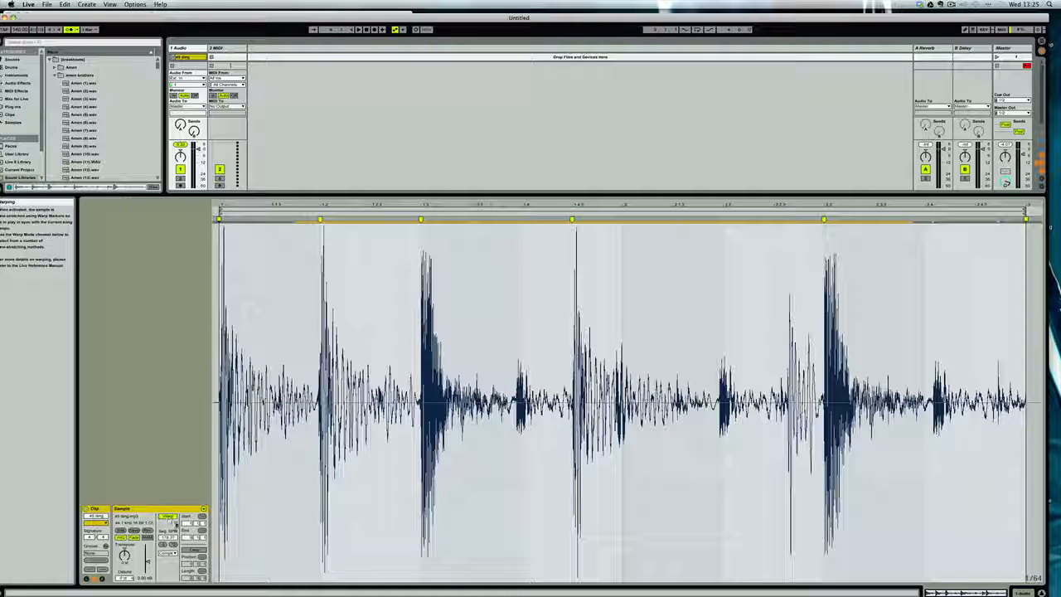
left_click(196, 550)
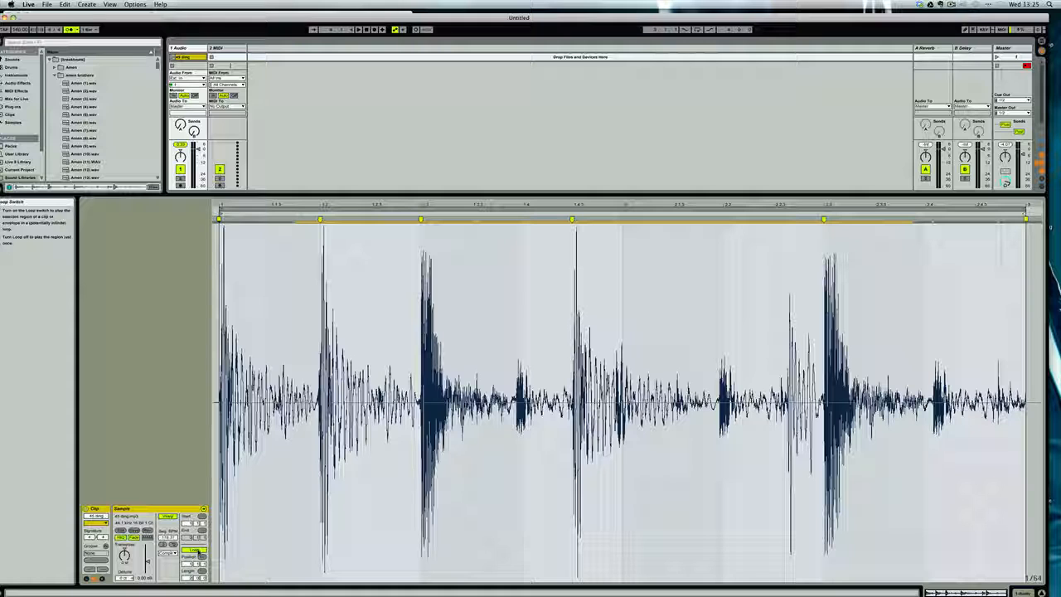
left_click(196, 551)
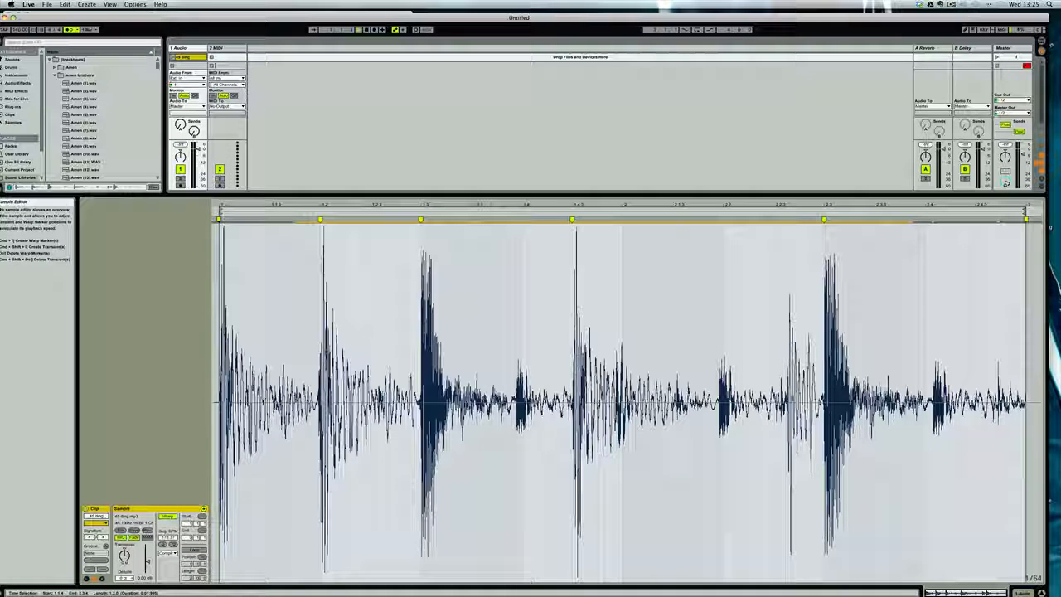
Step: Play the 45 ding clip and turn its looping back on
key("space")
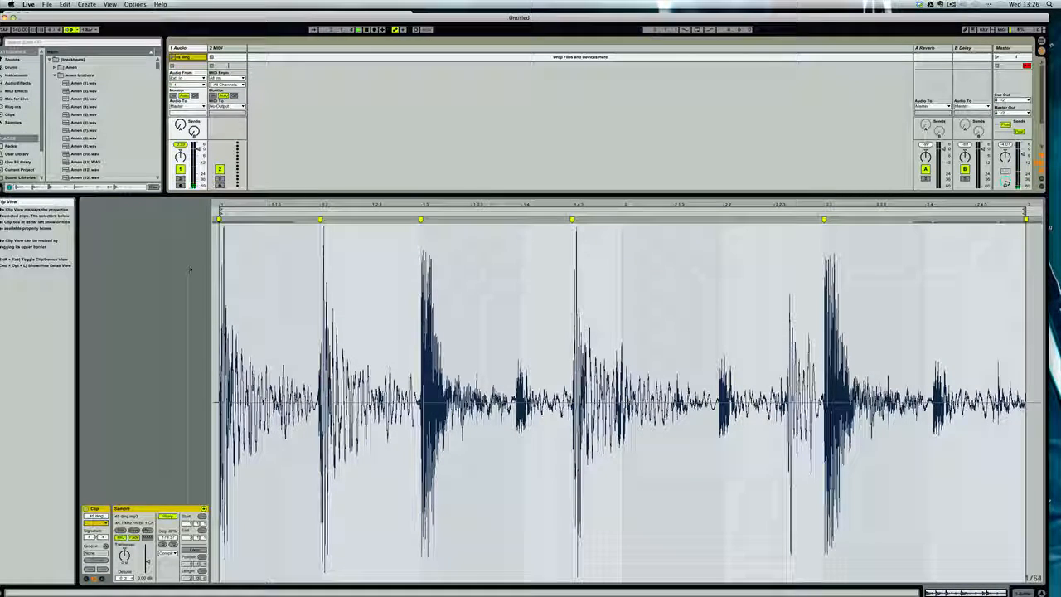
left_click(197, 551)
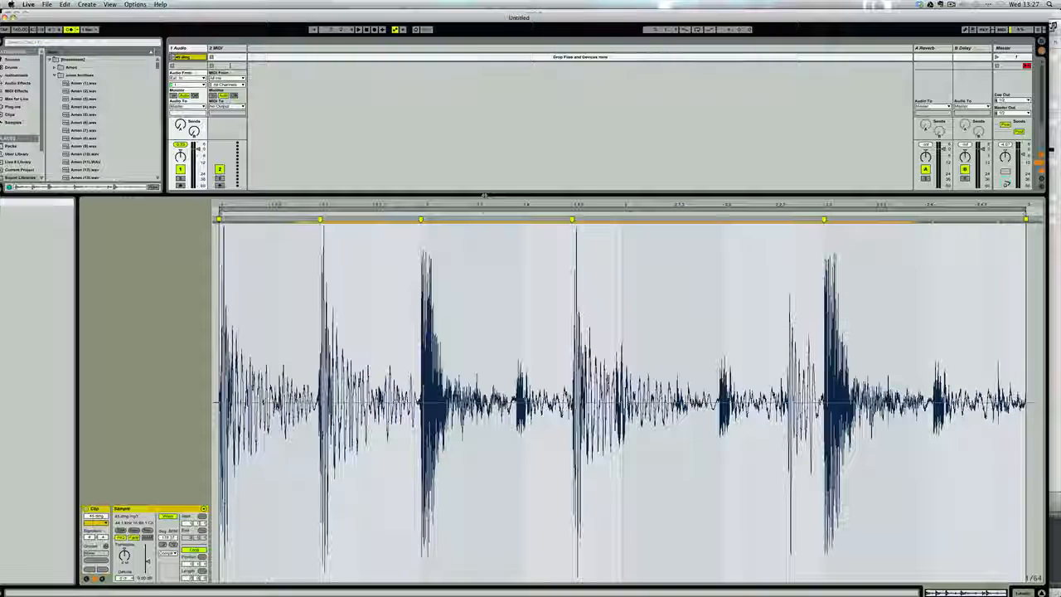
Step: Enlarge the clip slot area, load Amen (17).wav into the audio track's second slot, and launch it
left_click_drag(486, 202, 462, 345)
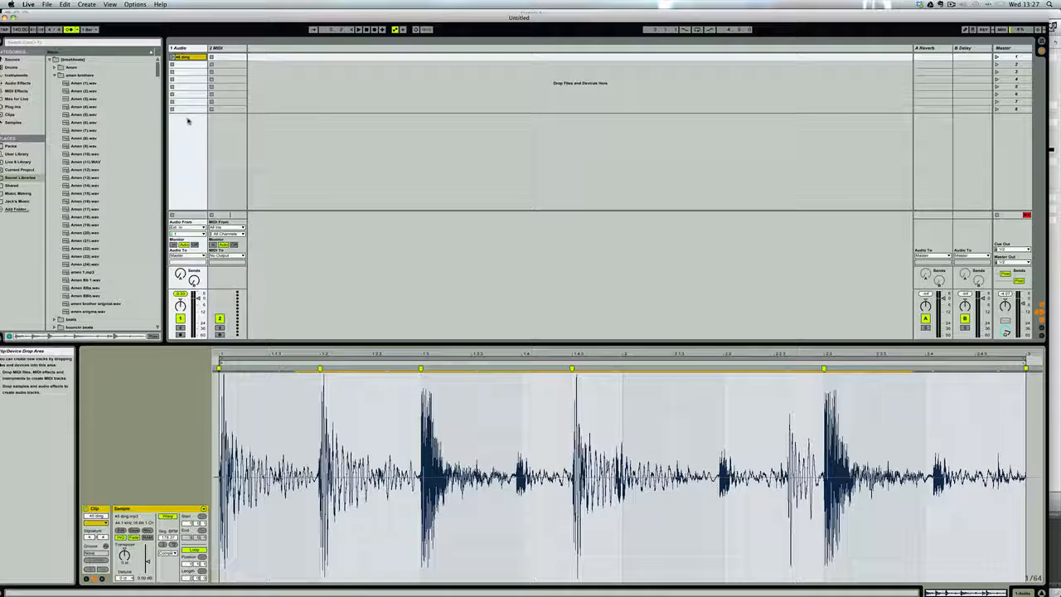
left_click(86, 211)
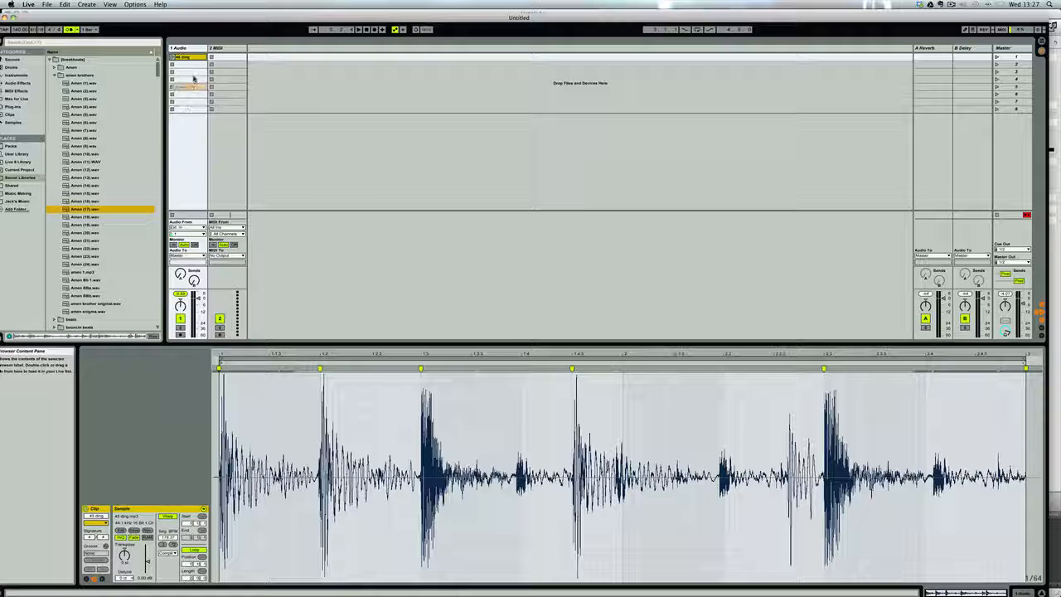
left_click_drag(195, 79, 192, 65)
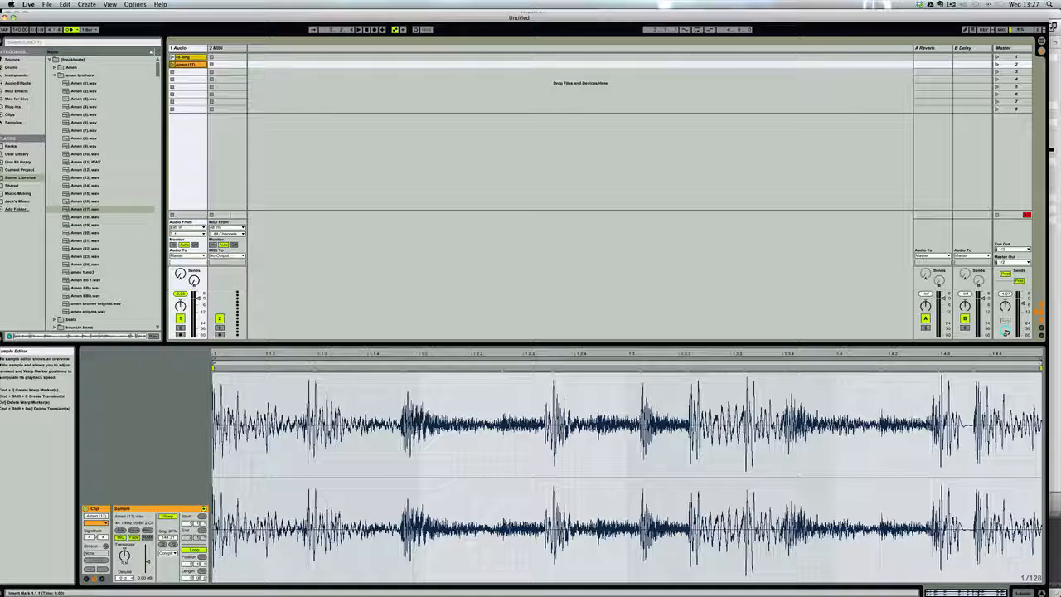
left_click(172, 65)
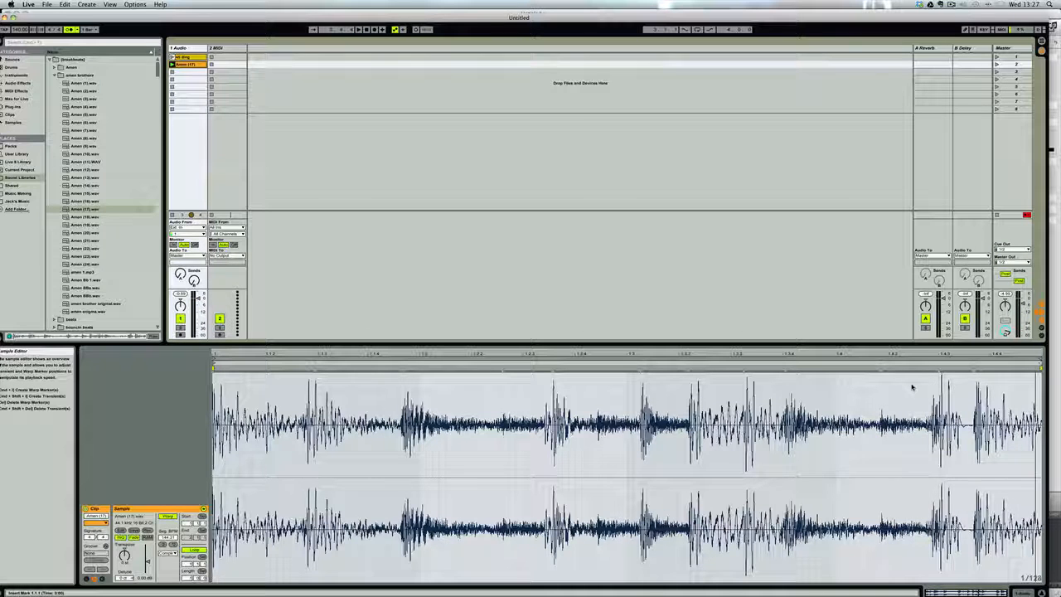
Step: Turn the metronome off and listen to the Amen (17) clip without it
key("space")
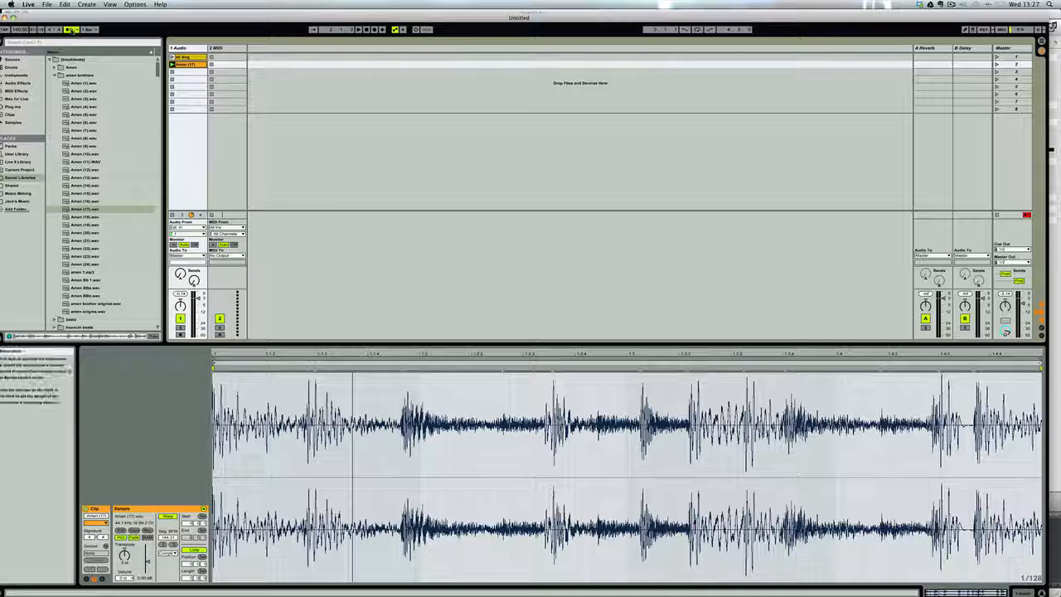
left_click(71, 30)
left_click_drag(144, 18, 154, 15)
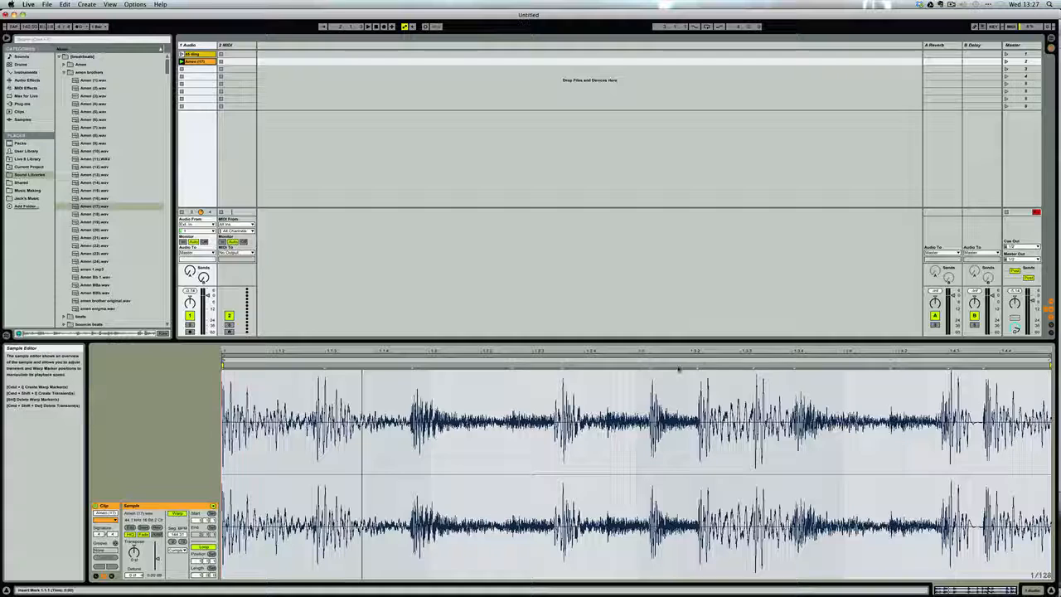
key("space")
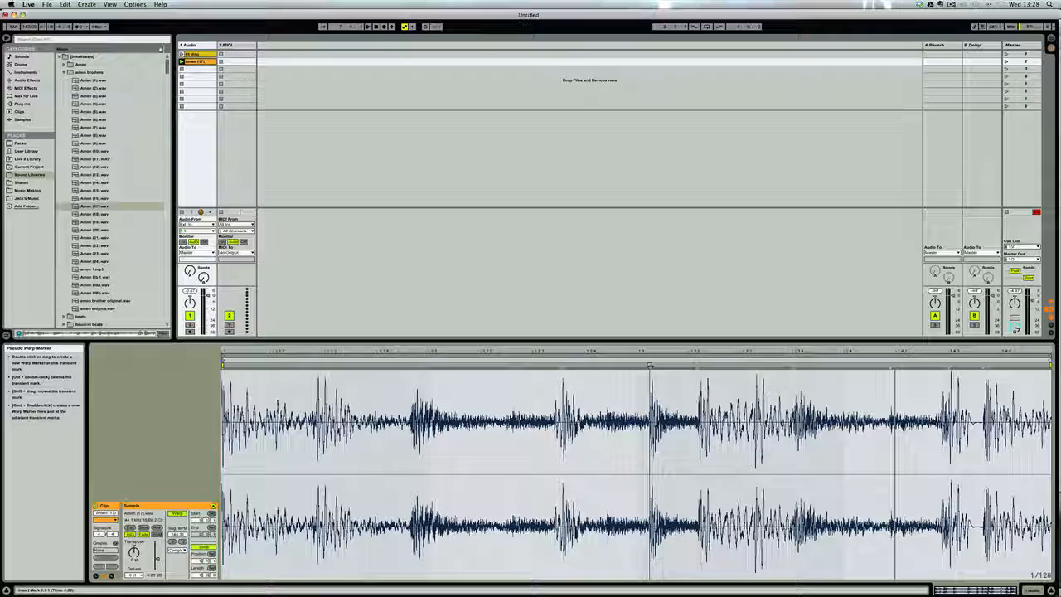
Step: Try warping the hit just after beat 1.3 back onto 1.3, play the result, and remove that warp marker
double_click(650, 366)
mouse_move(649, 365)
left_mouse_down()
mouse_move(564, 407)
mouse_move(222, 406)
left_mouse_up()
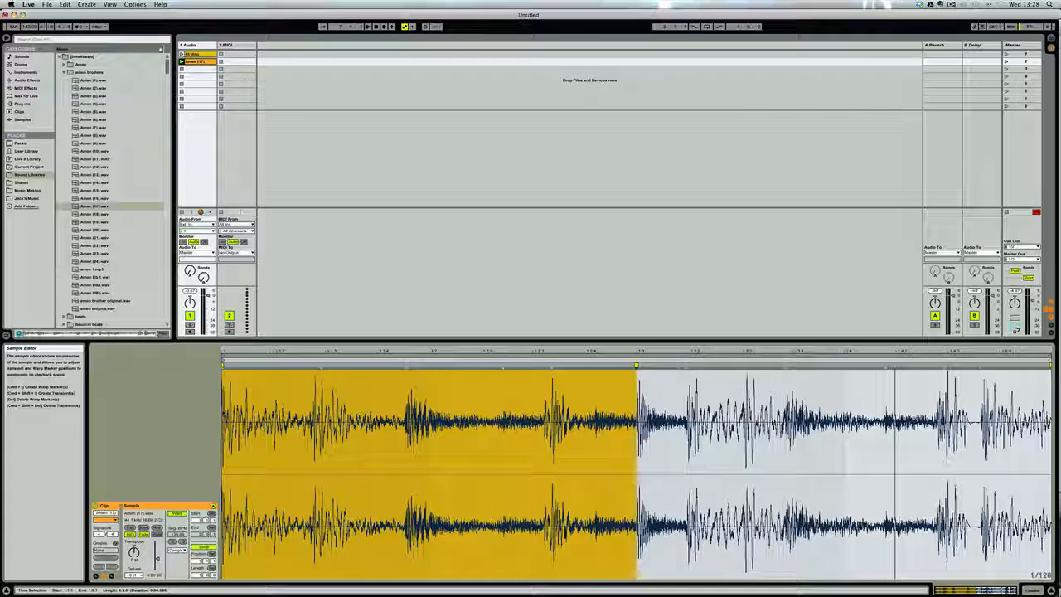
key("space")
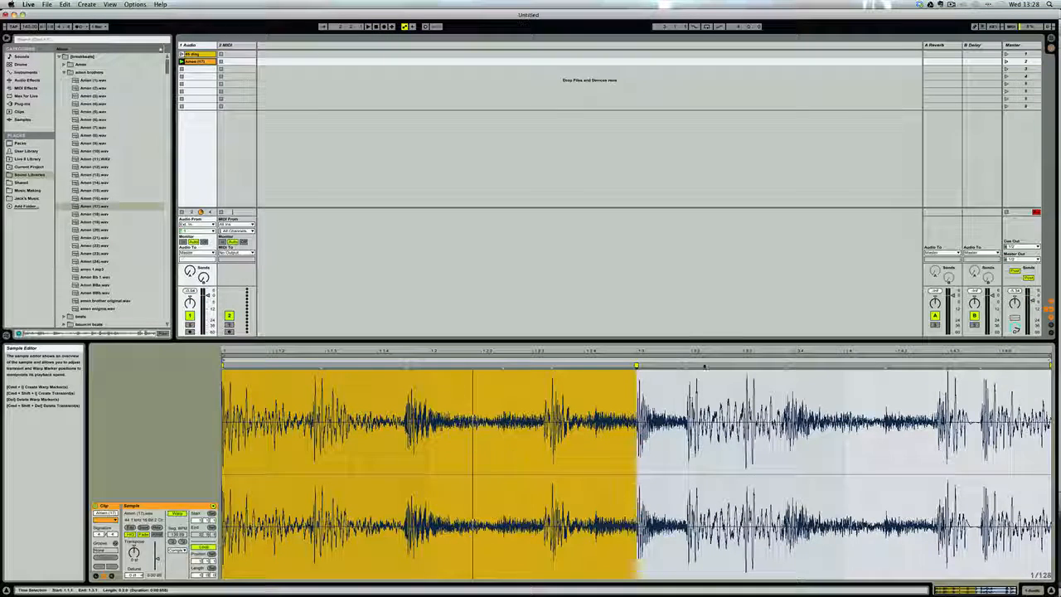
left_click_drag(662, 372, 604, 371)
key("Delete")
key("space")
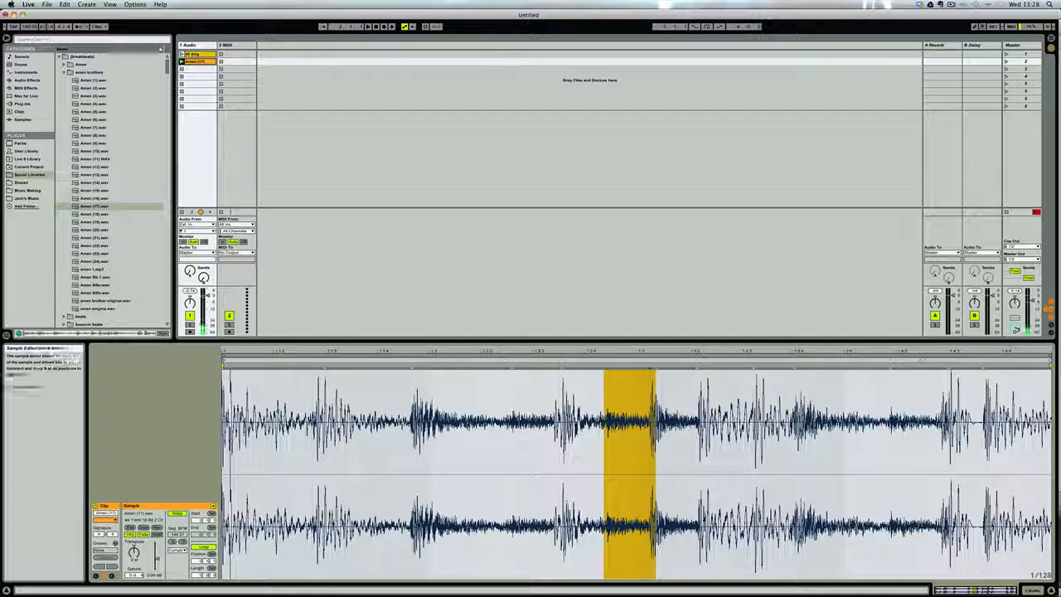
Step: Try warping the late kick in beat 1.4 onto the start of bar 2, and play the loop
left_click(950, 368)
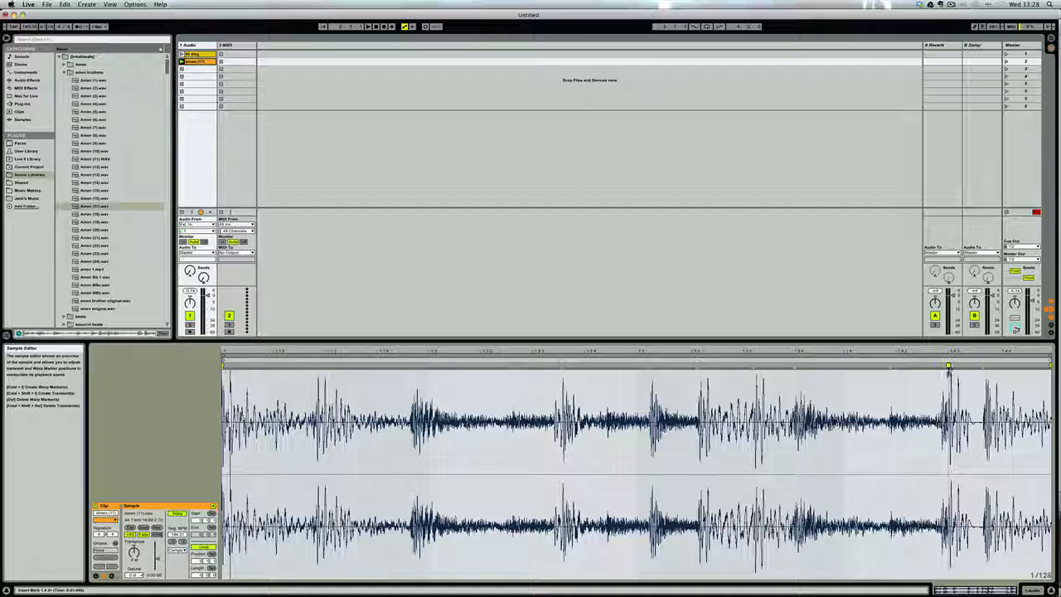
key("super+i")
left_click_drag(949, 365, 986, 366)
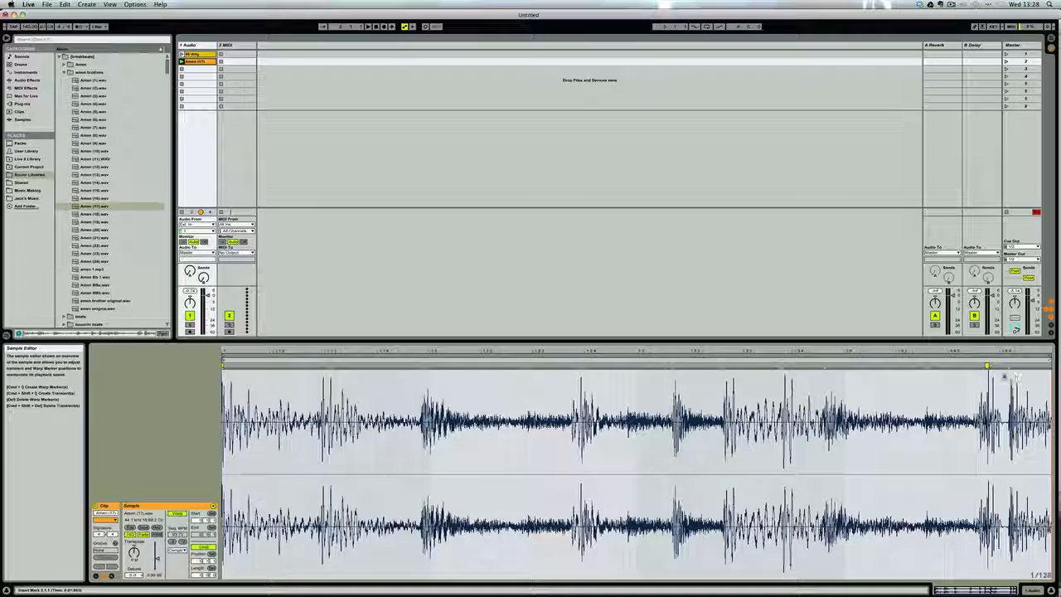
left_click_drag(987, 366, 1050, 366)
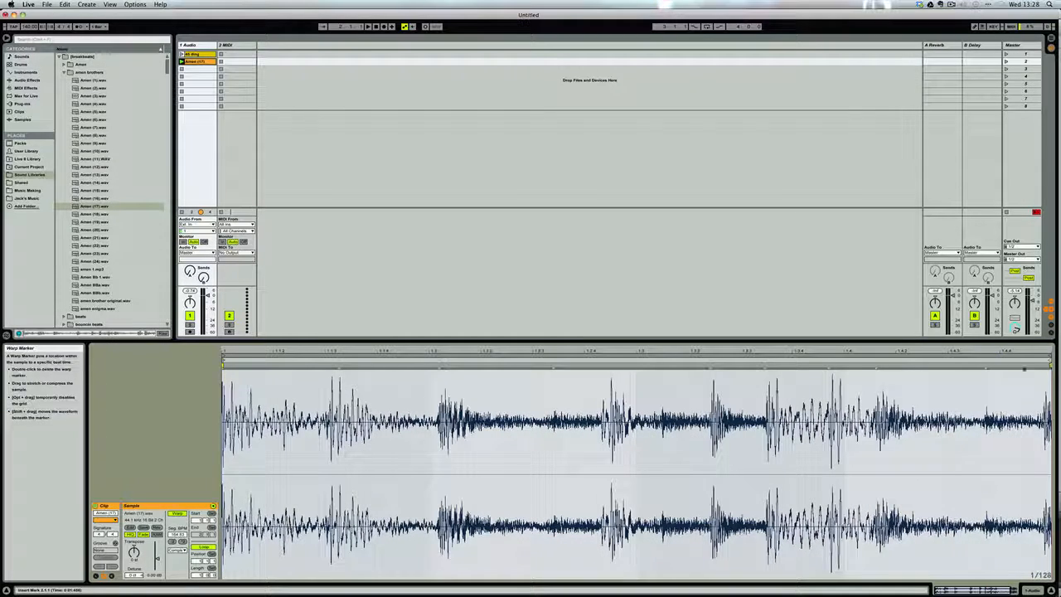
scroll(1025, 369, "right", 3)
scroll(789, 384, "left", 3)
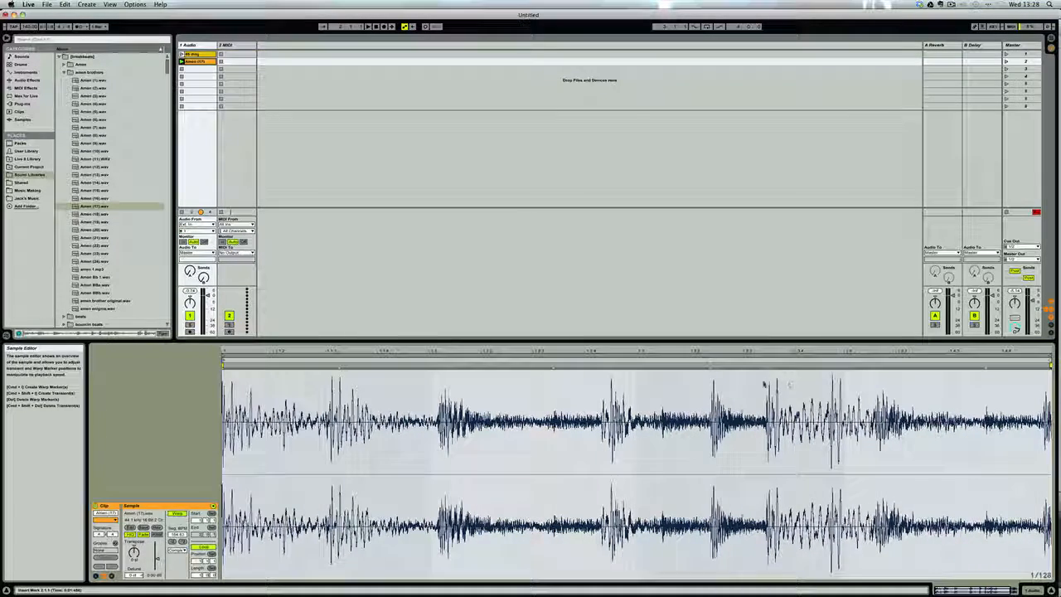
key("space")
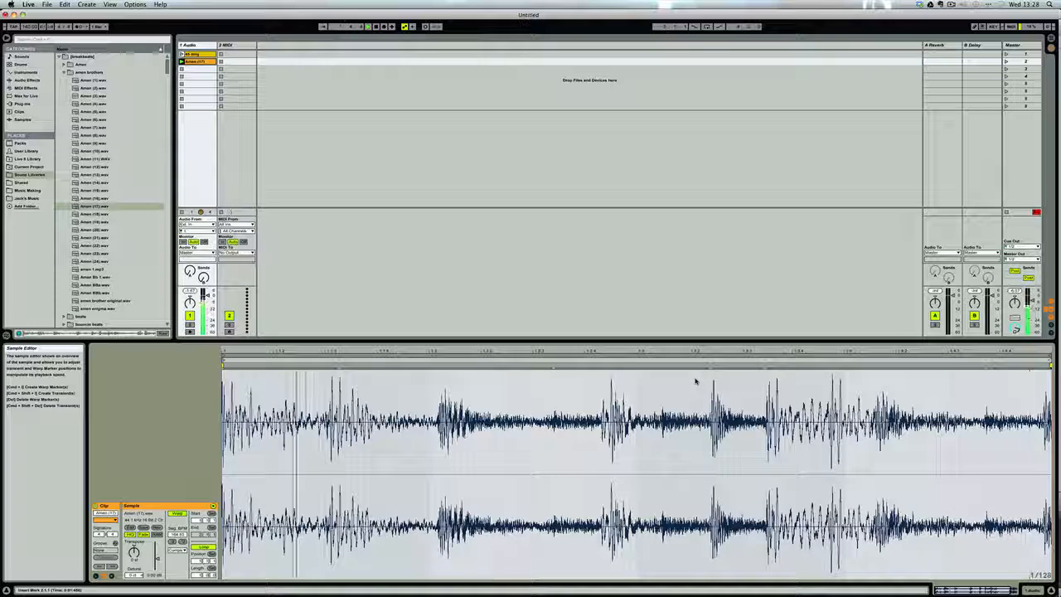
Step: Warp the final hit beyond the loop end back onto the start of bar 2, and play the loop with the metronome on
scroll(801, 398, "right", 3)
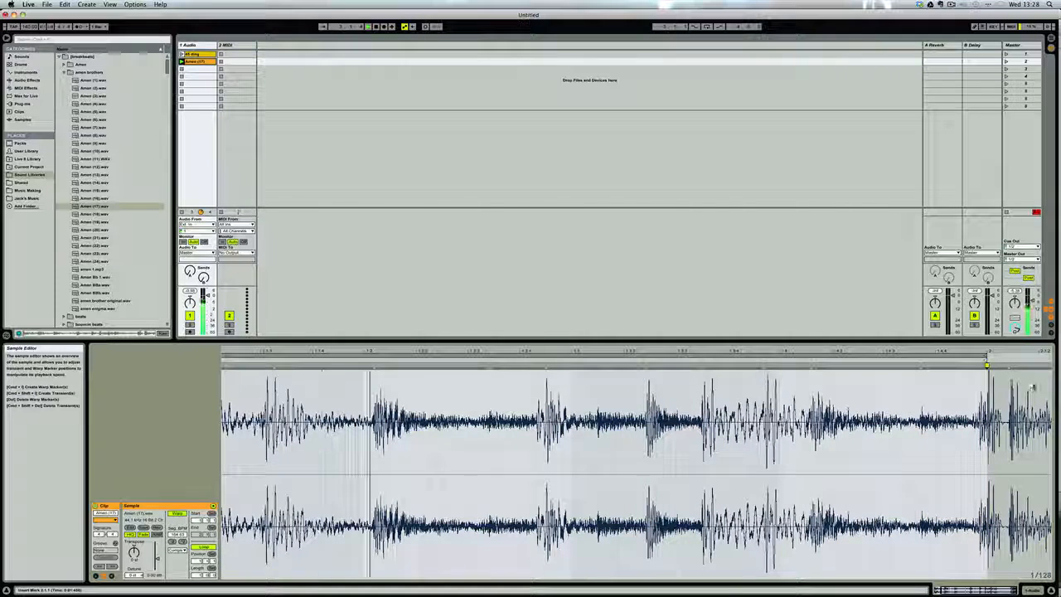
key("space")
mouse_move(1010, 365)
left_mouse_down()
mouse_move(1027, 367)
mouse_move(986, 366)
left_mouse_up()
key("space")
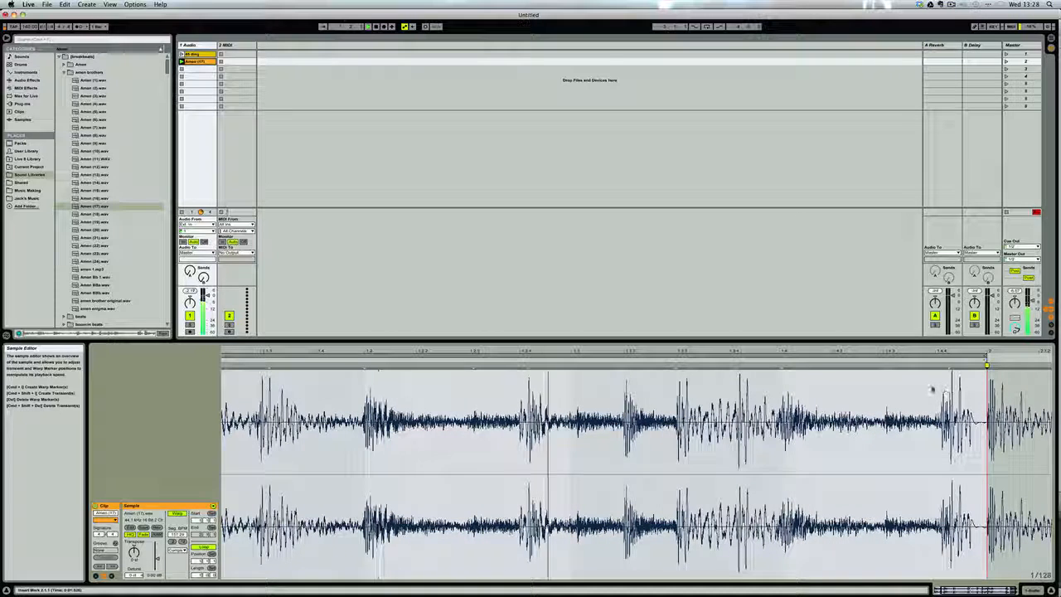
scroll(917, 386, "left", 3)
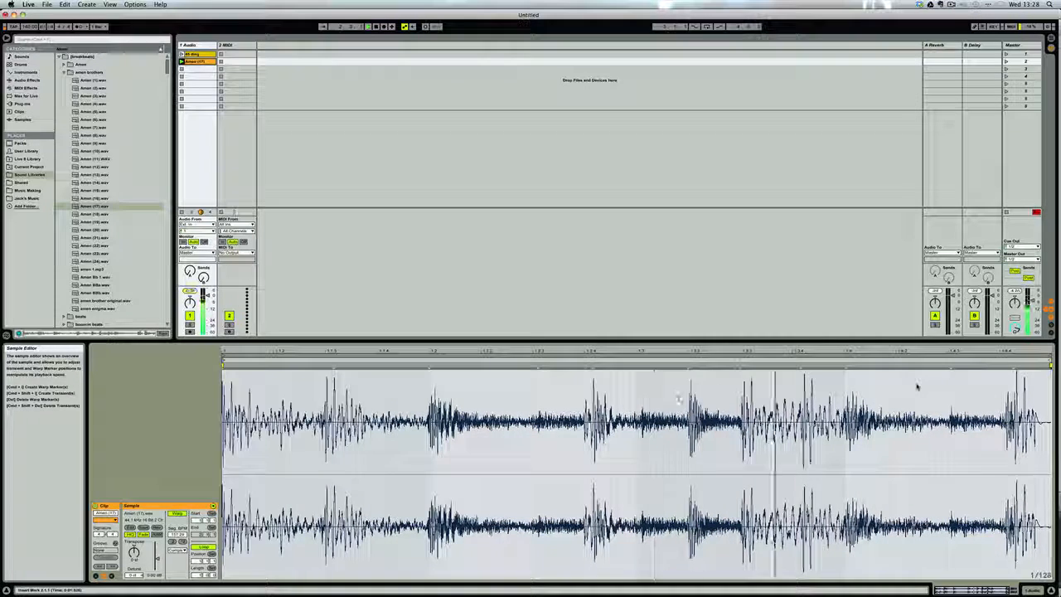
left_click(79, 26)
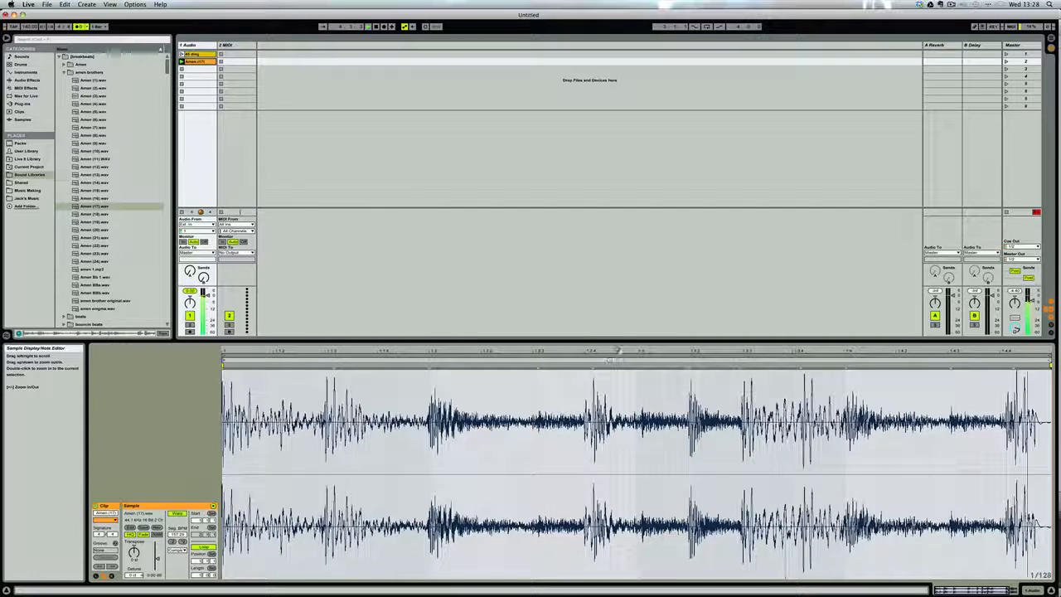
Step: Add warp markers on the first snare and the following loud hit, aligning them to 1.2 and 1.2.4
left_click_drag(618, 351, 585, 349)
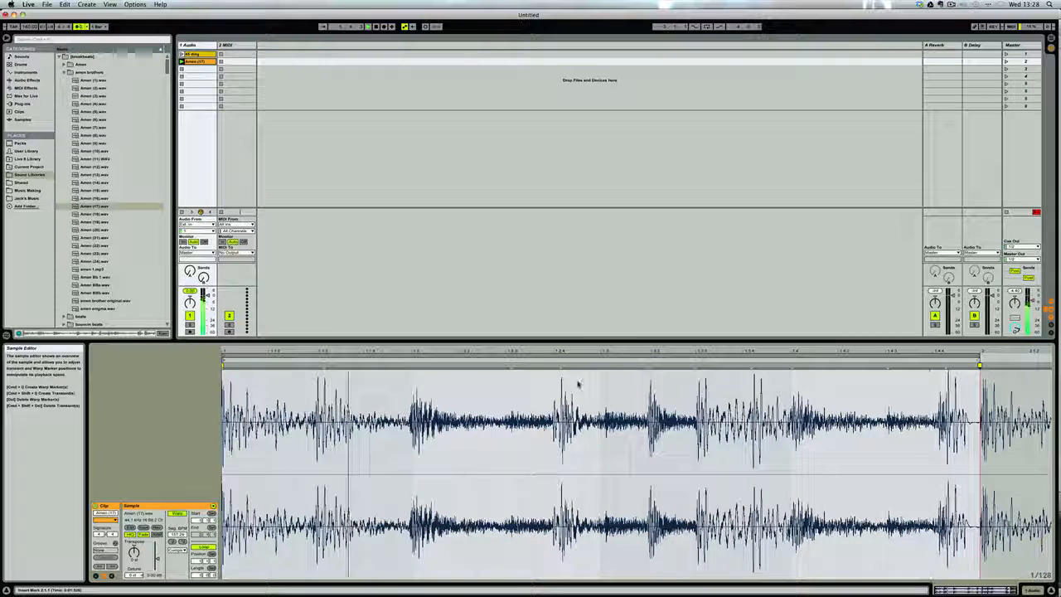
double_click(411, 365)
left_click_drag(411, 365, 412, 366)
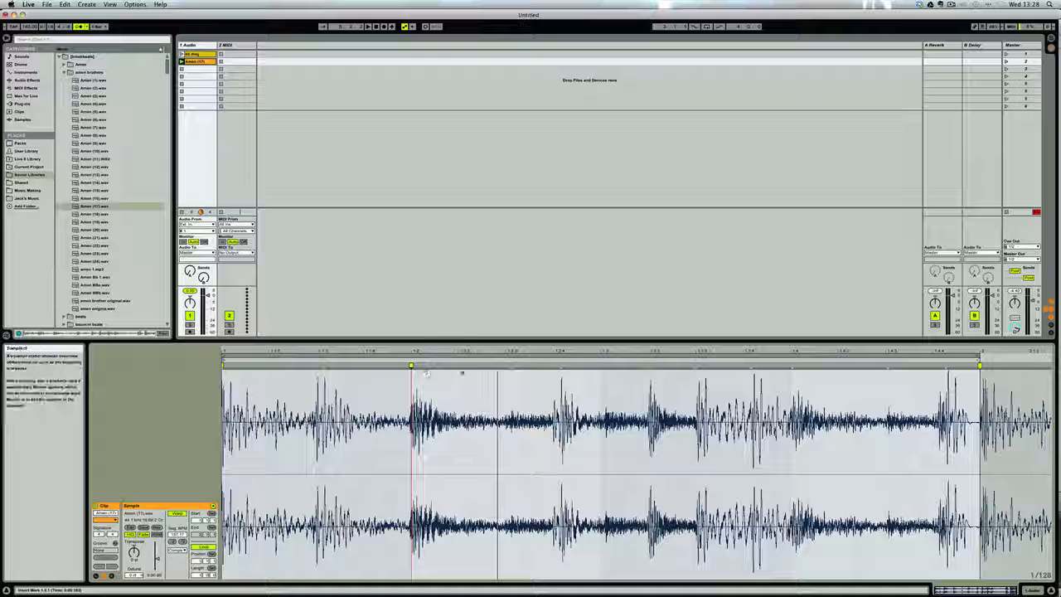
double_click(562, 365)
left_click_drag(562, 366, 553, 365)
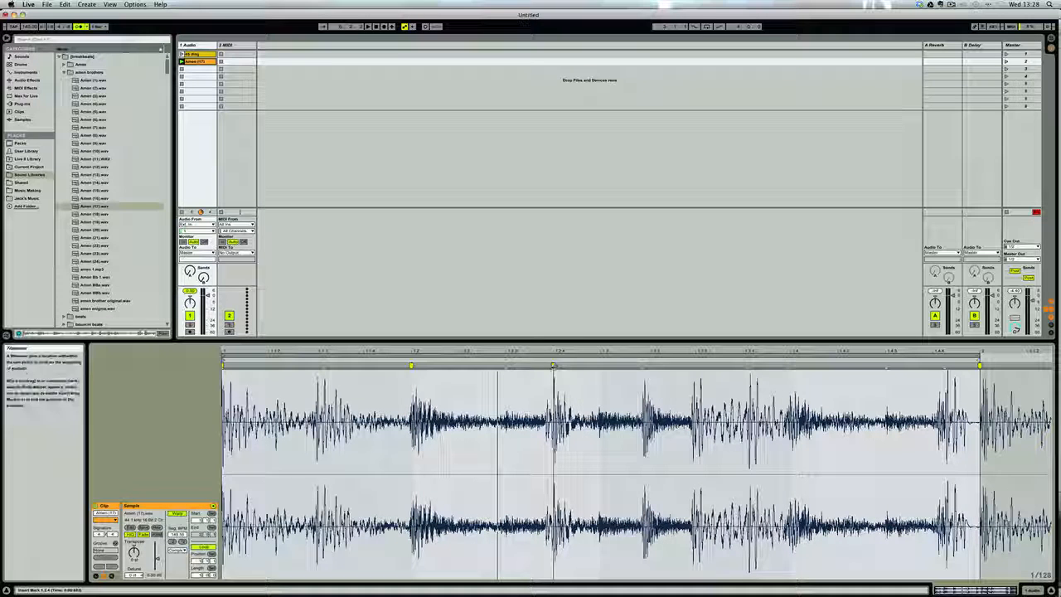
Step: Add warp markers on the next four hits, aligning them to 1.3.2, 1.3.3, 1.3.4 and 1.4, and play the loop
double_click(644, 366)
left_click_drag(643, 365, 791, 365)
double_click(695, 366)
double_click(751, 365)
double_click(785, 366)
key("space")
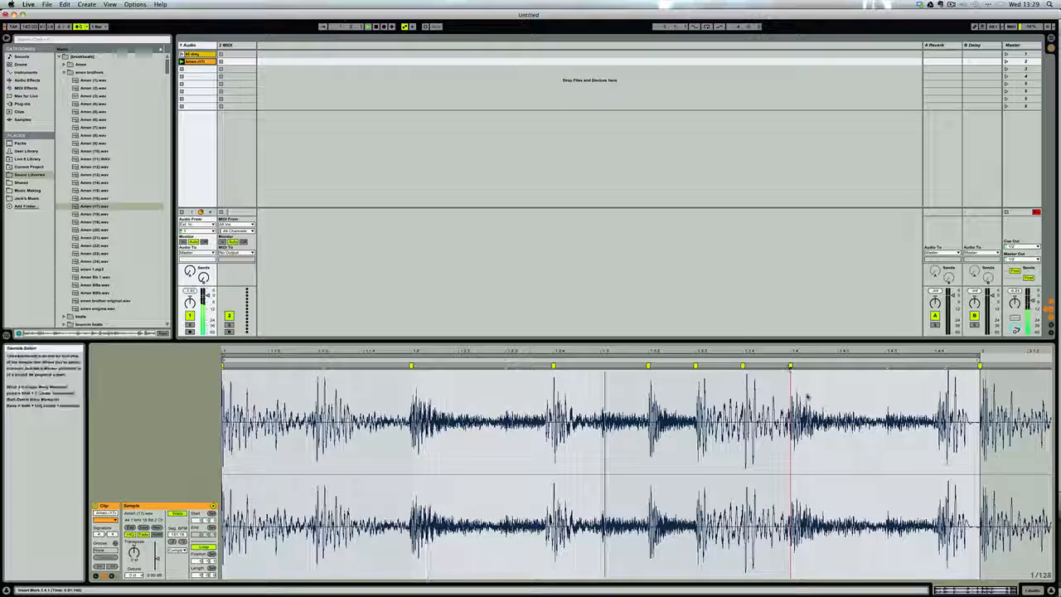
Step: Add warp markers for the hits at 1.4.3, near 1.4.4 and at 1.2.3, aligning each to the grid
double_click(891, 366)
left_click_drag(890, 366, 886, 366)
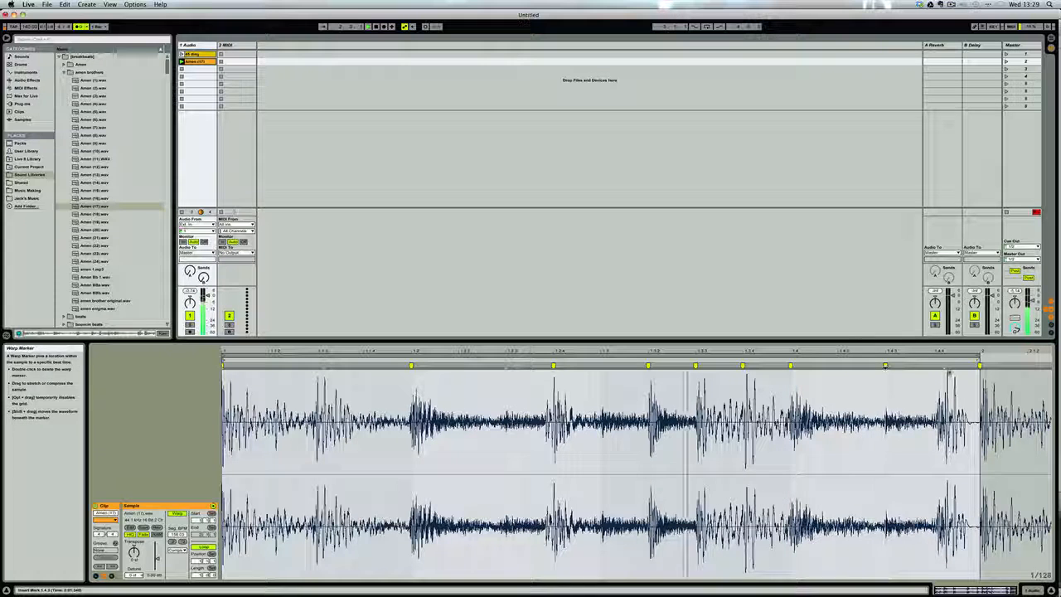
double_click(950, 365)
left_click_drag(950, 366, 945, 365)
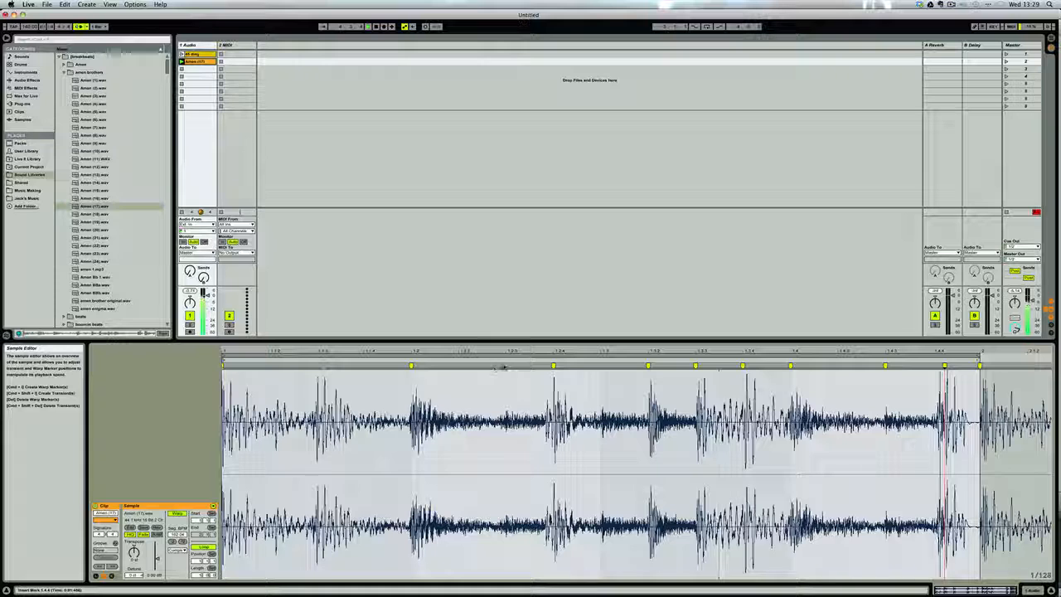
double_click(503, 365)
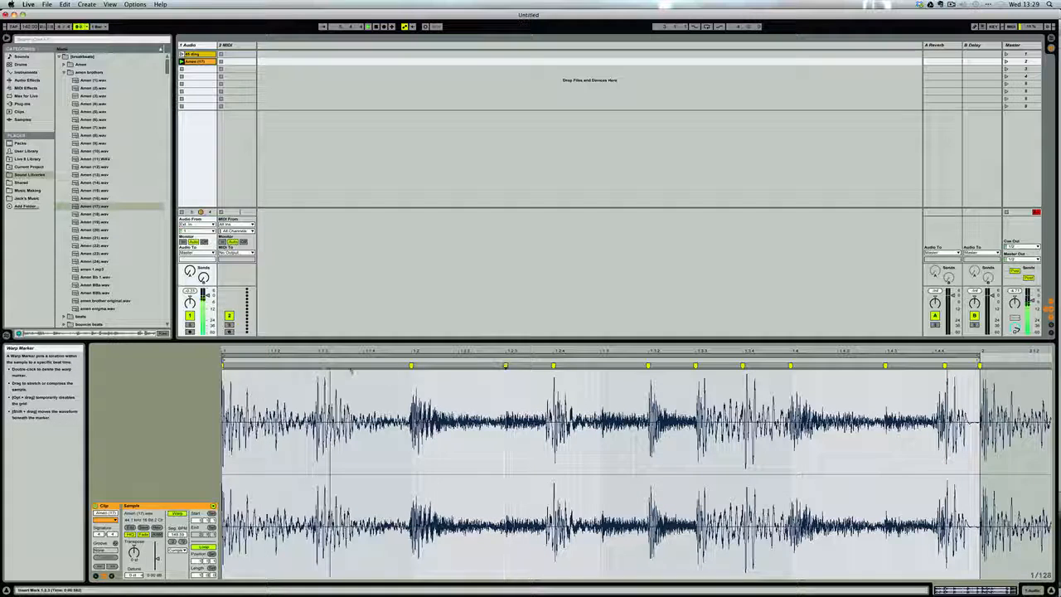
Step: Try warping the kick in the first beat onto 1.1.3, remove that warp marker, and stop playback
double_click(324, 366)
left_click_drag(323, 366, 317, 366)
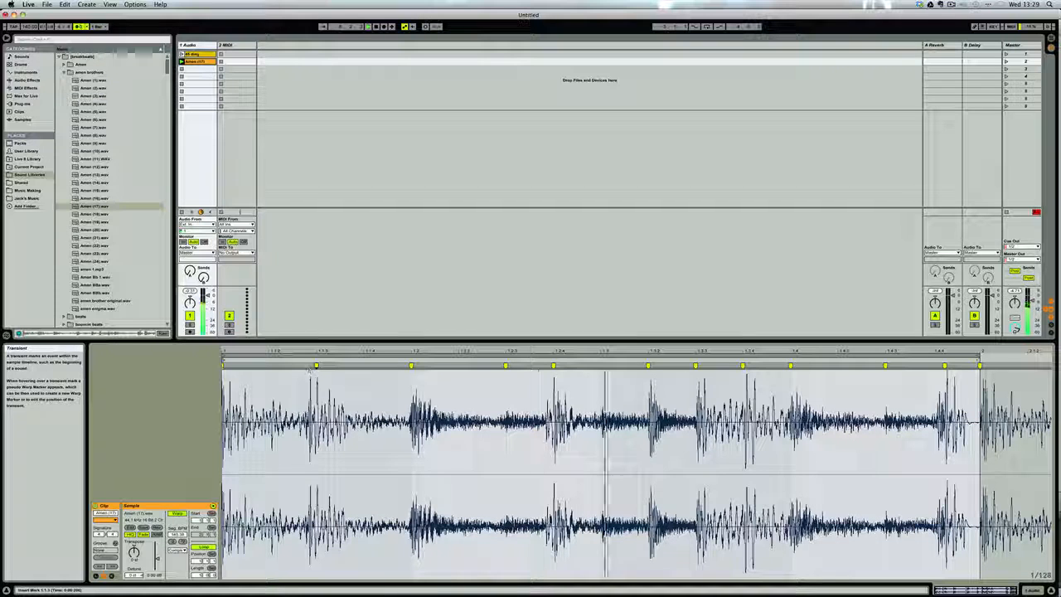
double_click(316, 366)
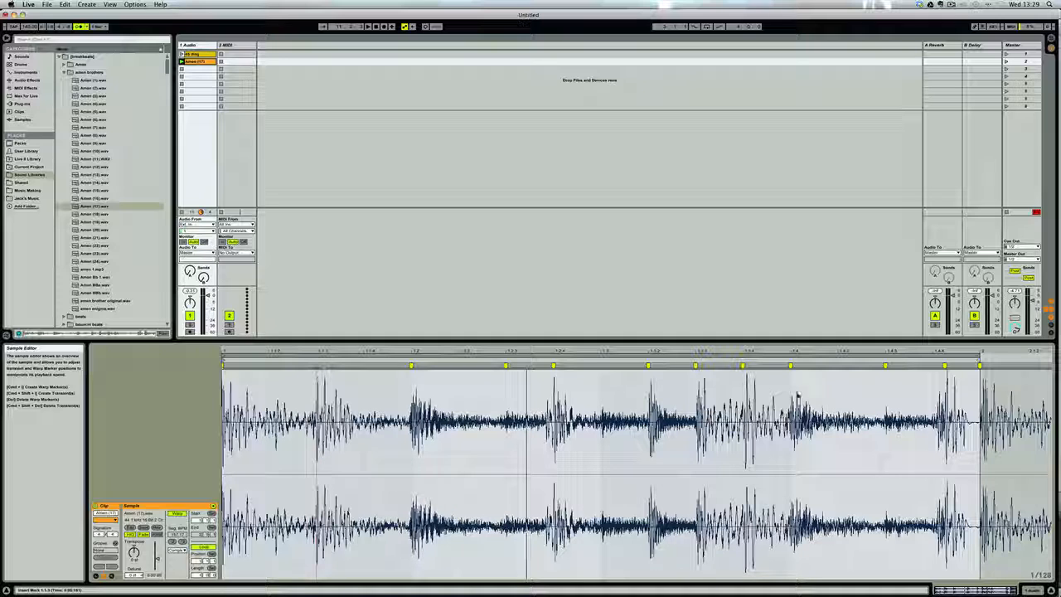
key("space")
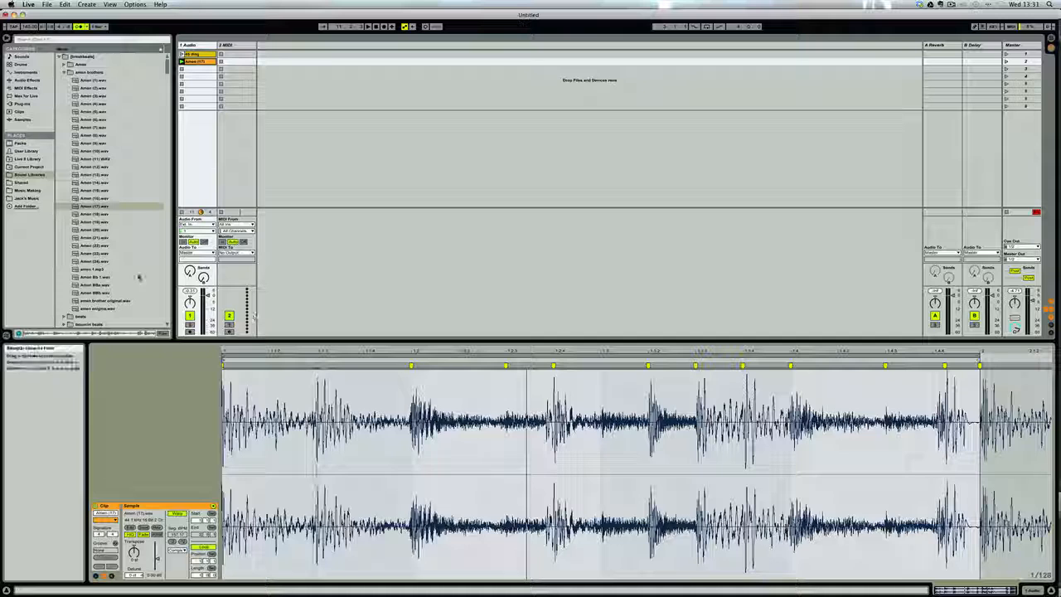
Step: Close the amen brothers folder and browse the Electronic, Drum n Bass/Jungle and Dance folders of the personal music library
left_click(63, 72)
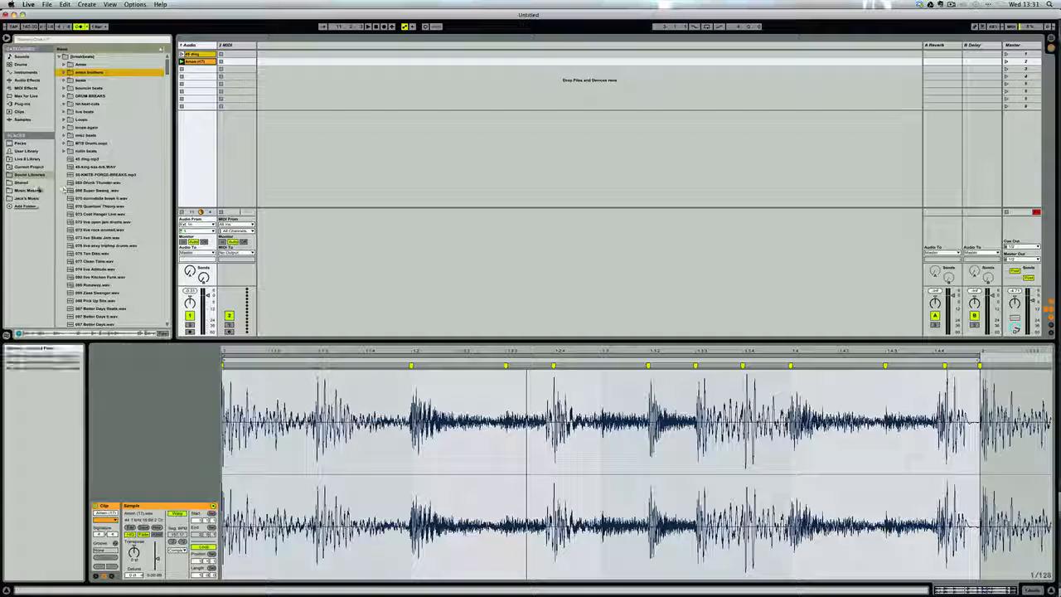
left_click(27, 198)
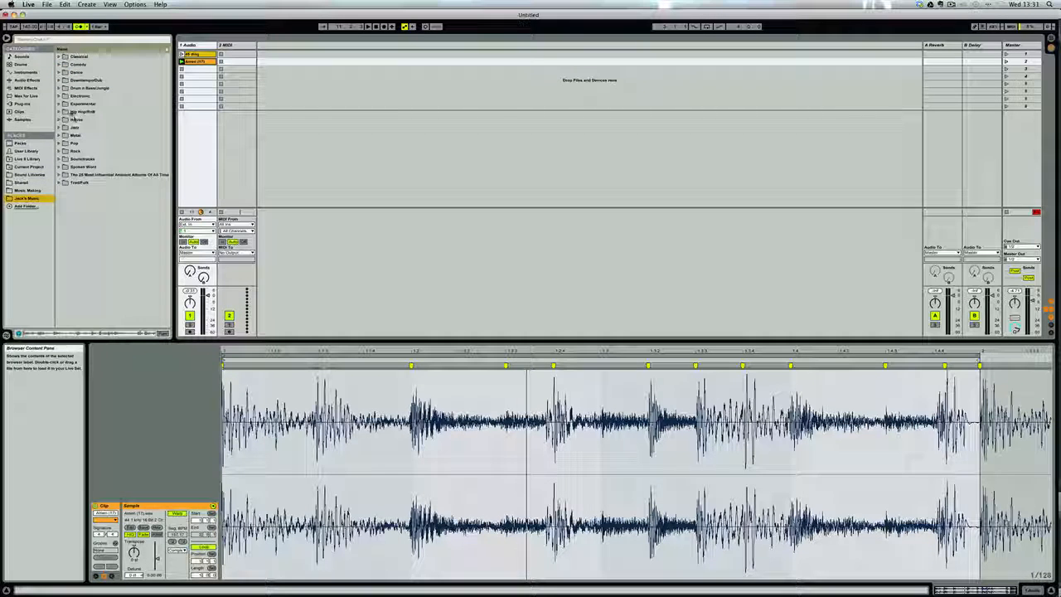
left_click(59, 96)
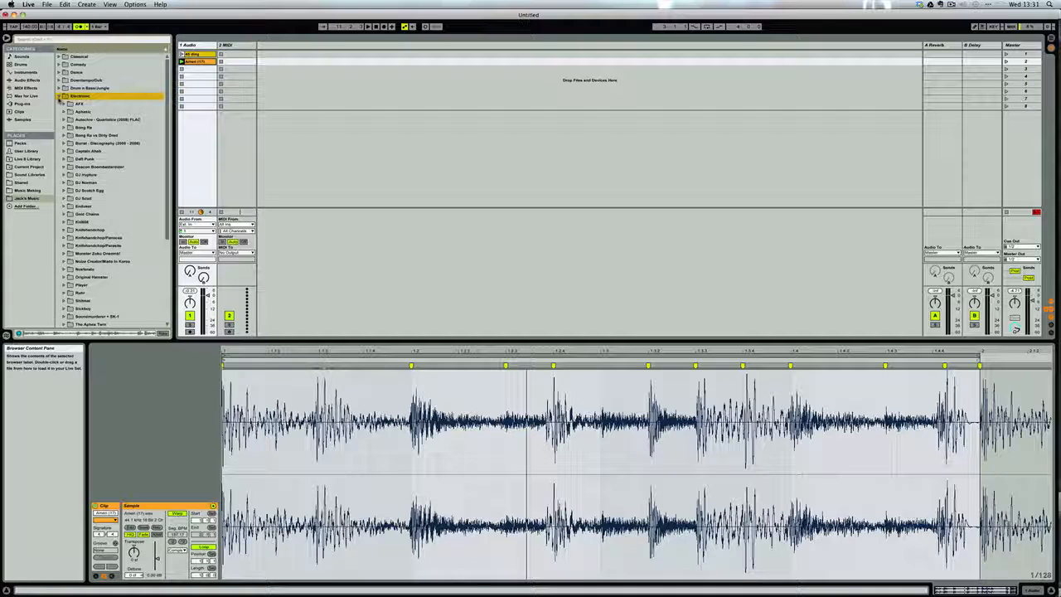
left_click(59, 96)
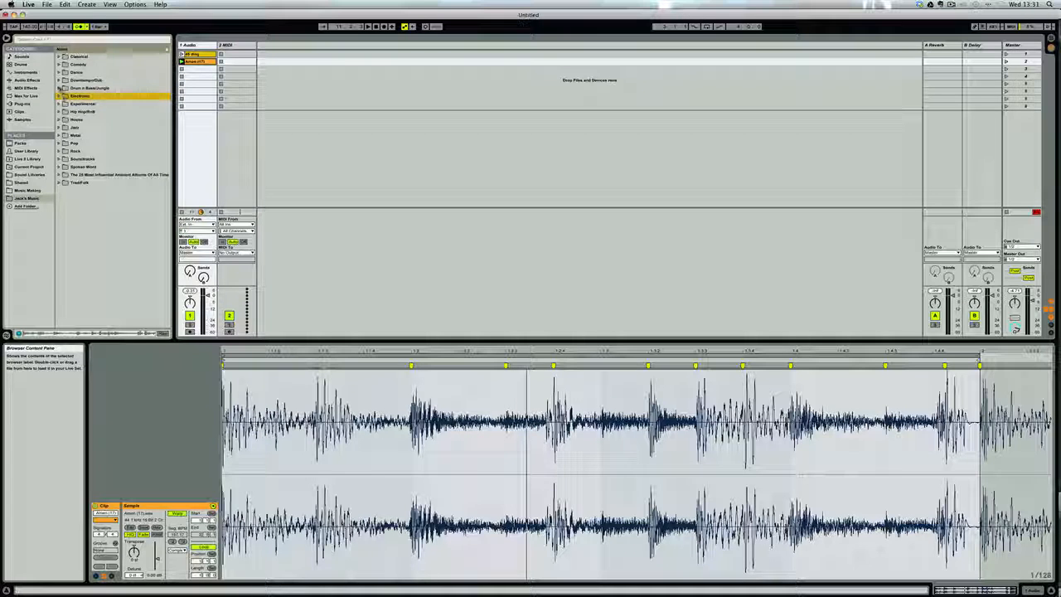
left_click(59, 88)
left_click(59, 88)
left_click(59, 73)
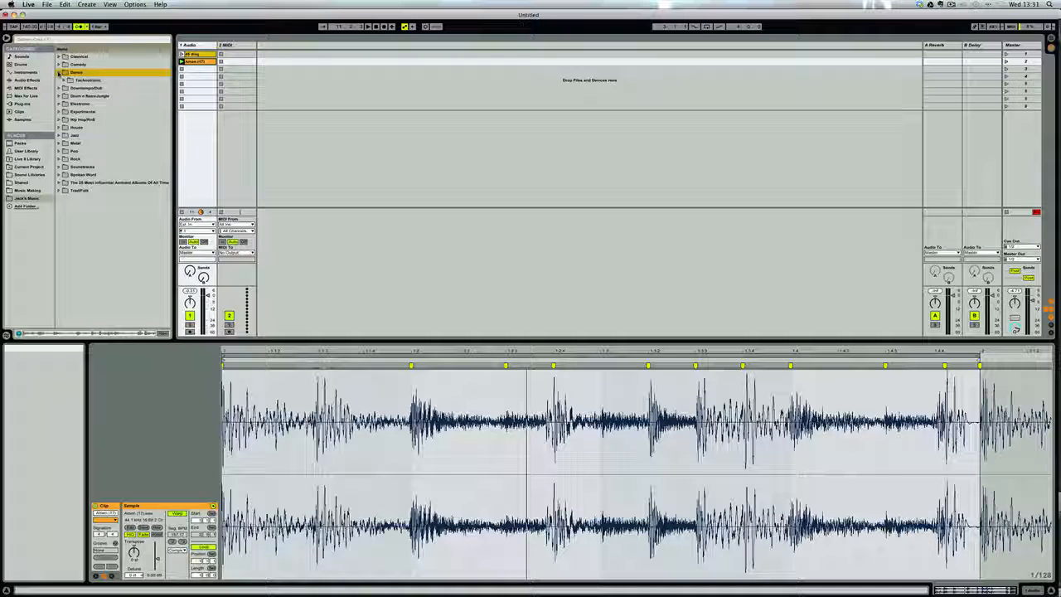
left_click(59, 73)
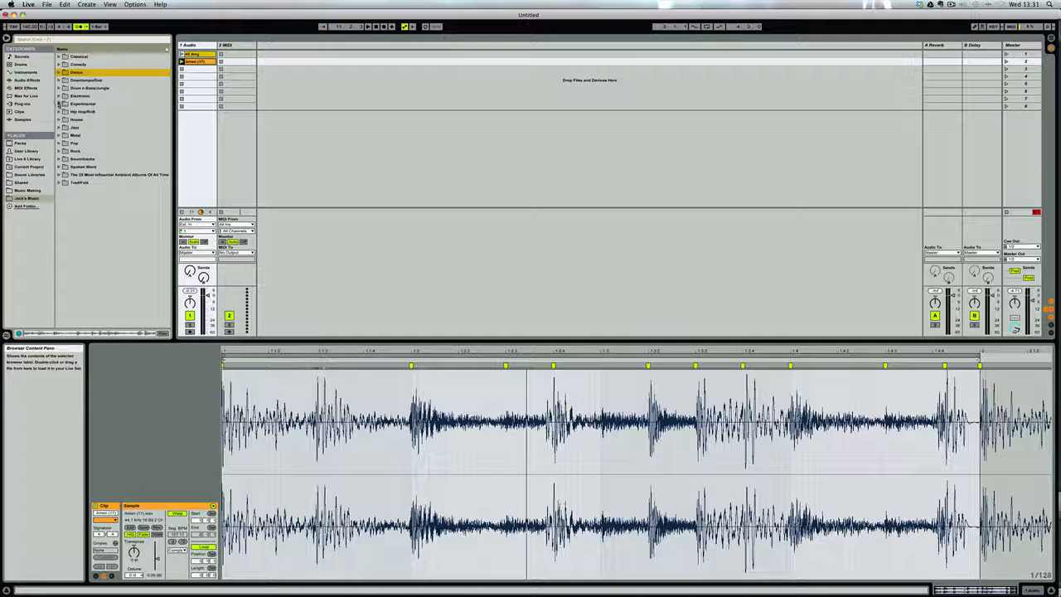
Step: Open the Daft Punk album folder Discovery (2001) within Electronic and select 01 - One more time.mp3
left_click(59, 95)
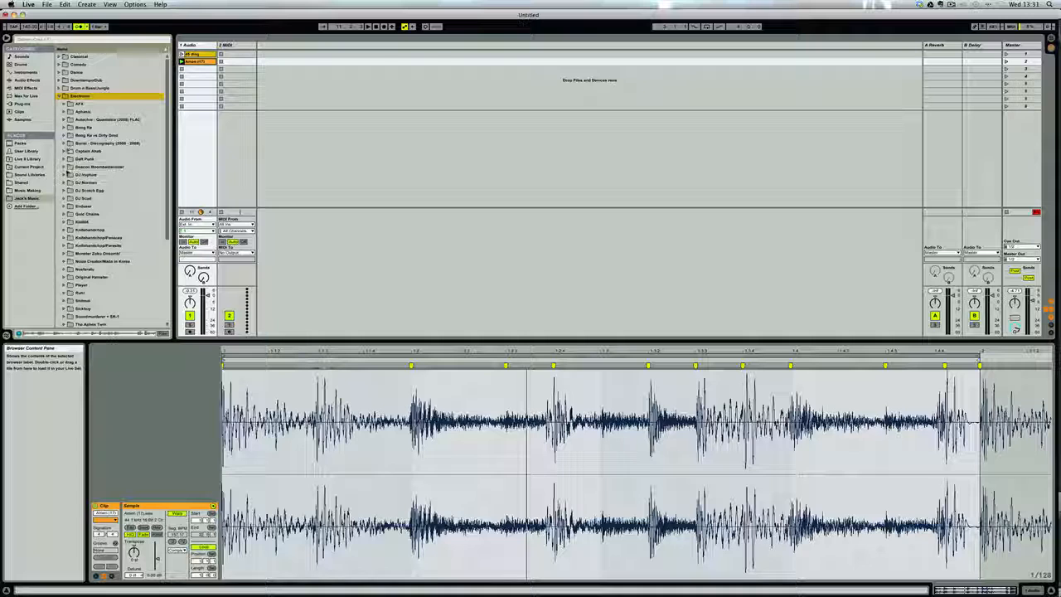
left_click(64, 159)
left_click(69, 166)
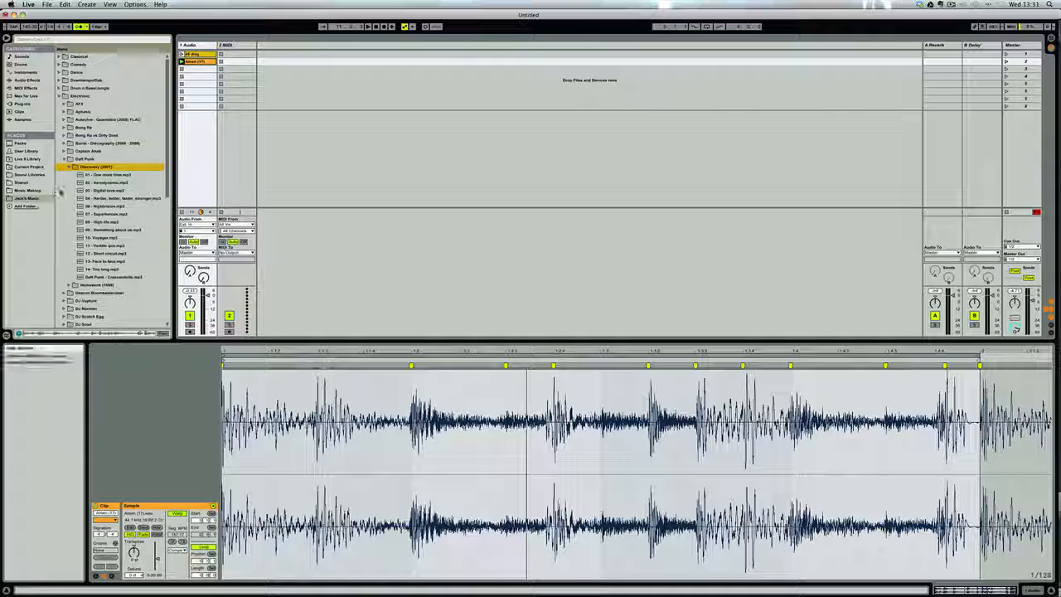
left_click(96, 176)
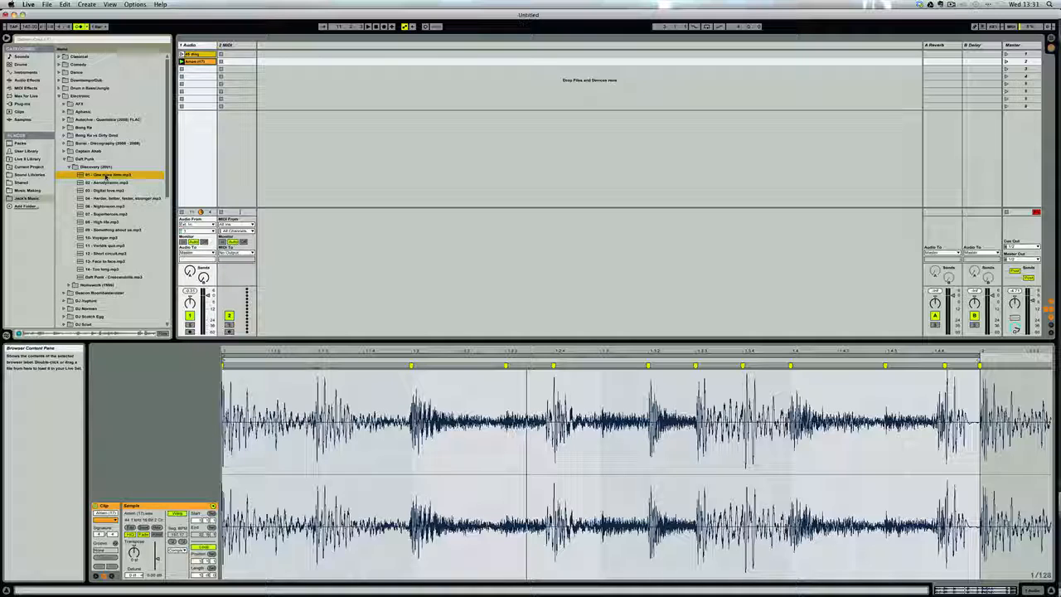
Step: Check the Auto-Warp Long Samples setting in the Record, Warp and Launch preferences, and close the preferences
key("super+comma")
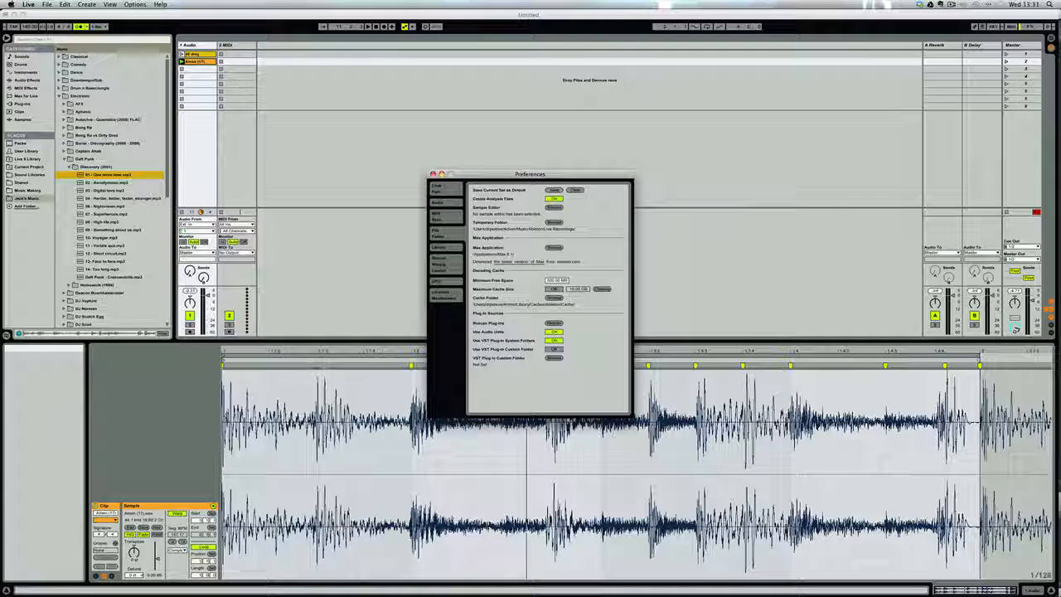
left_click(446, 266)
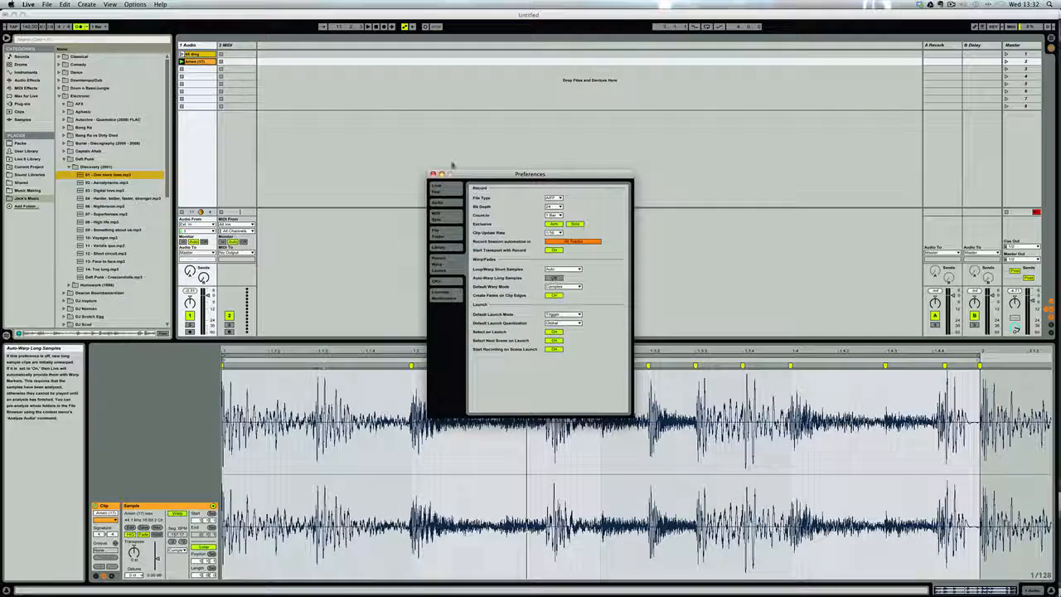
left_click(258, 4)
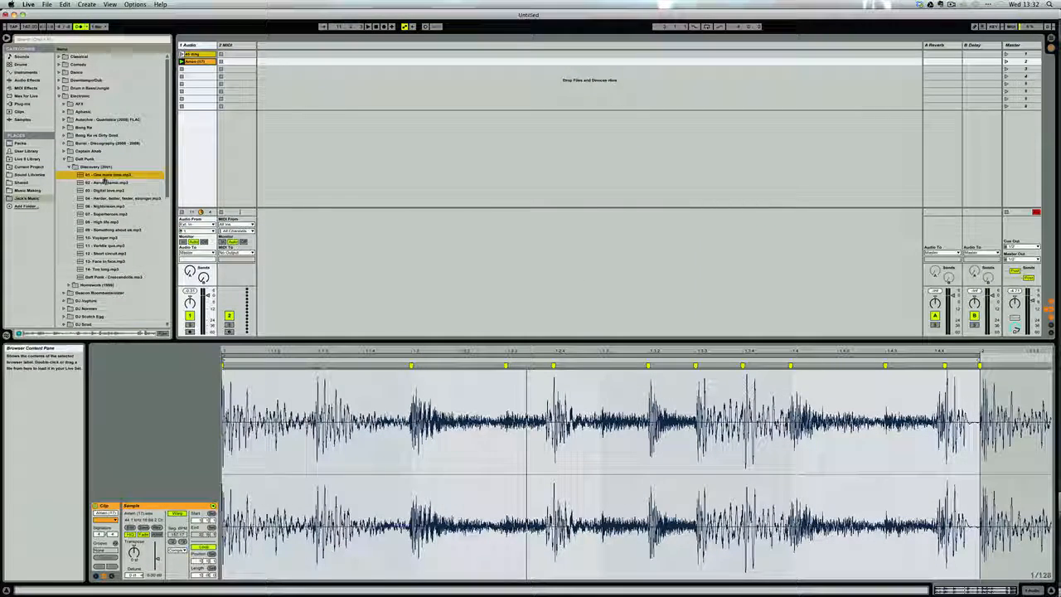
Step: Load 01 - One more time.mp3 into the third clip slot of the 1 Audio track and turn on Warp
left_click_drag(193, 69, 193, 70)
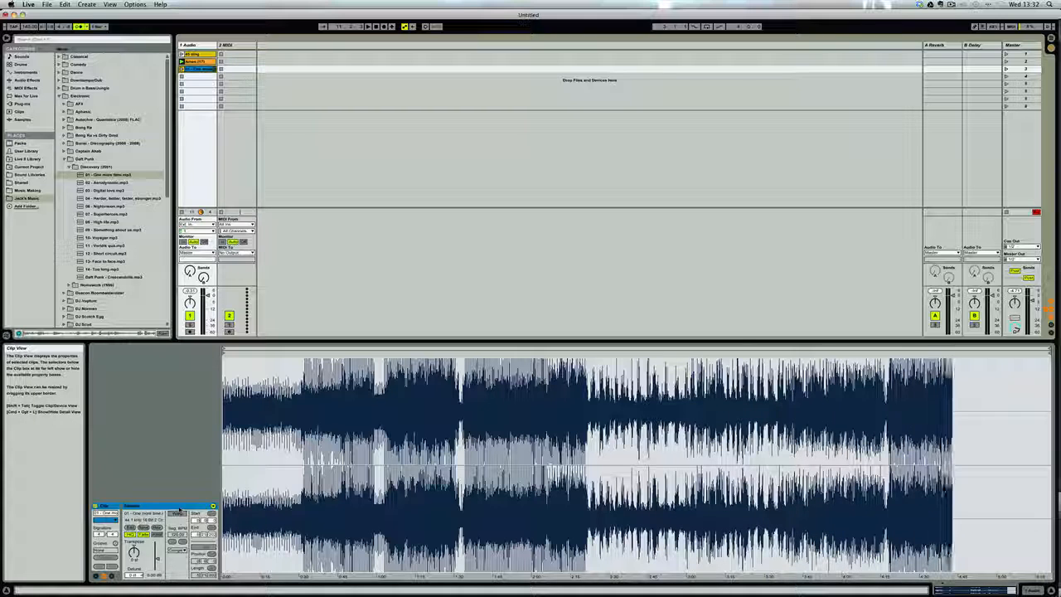
left_click(178, 514)
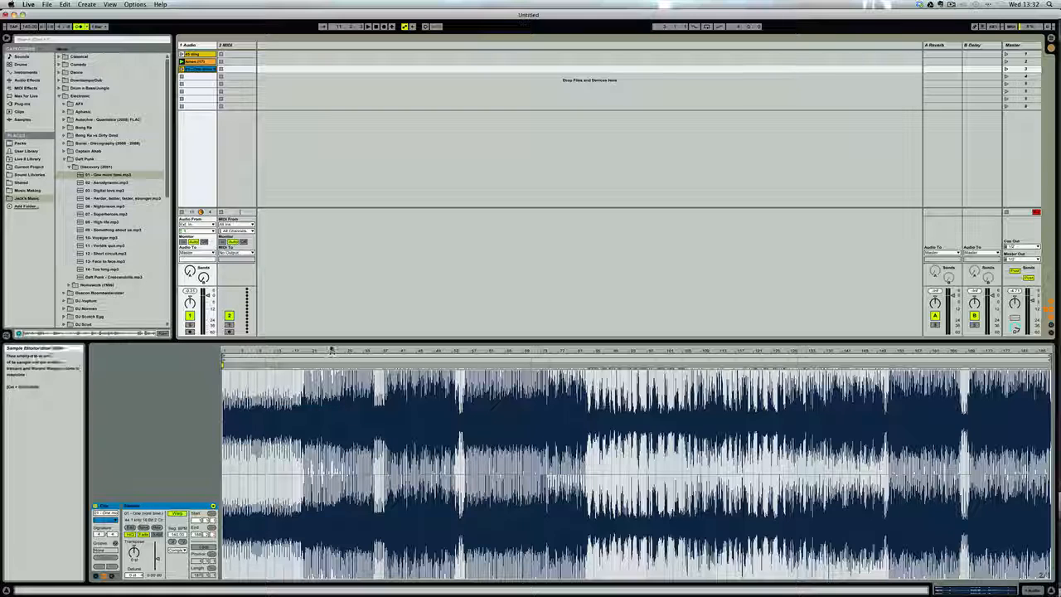
Step: Examine how the song's waveform sits against the beat grid from start to end, enlarging the clip view for a closer look
left_click_drag(330, 349, 371, 473)
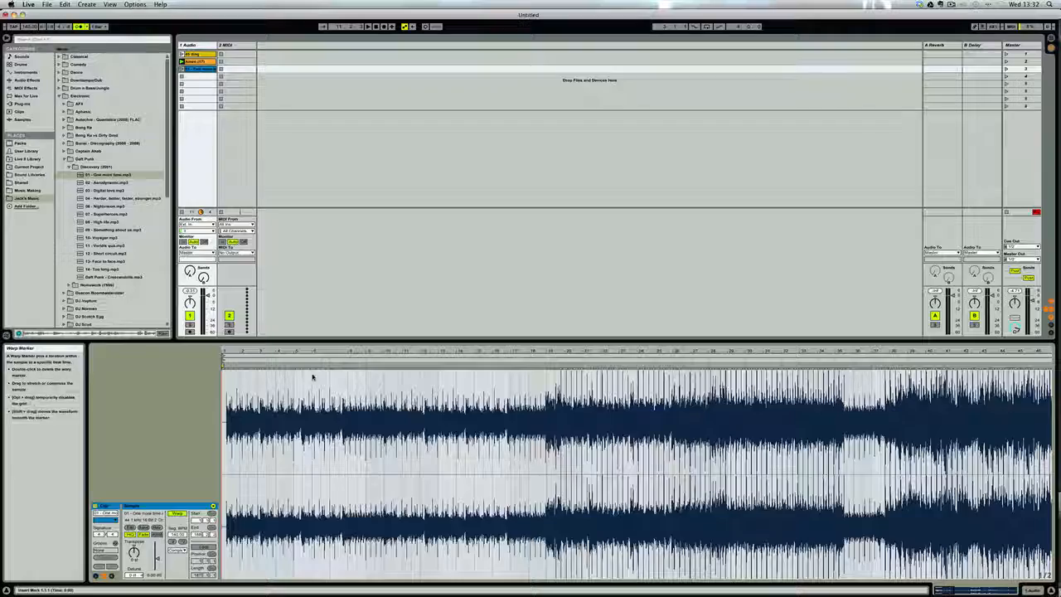
scroll(312, 374, "right", 20)
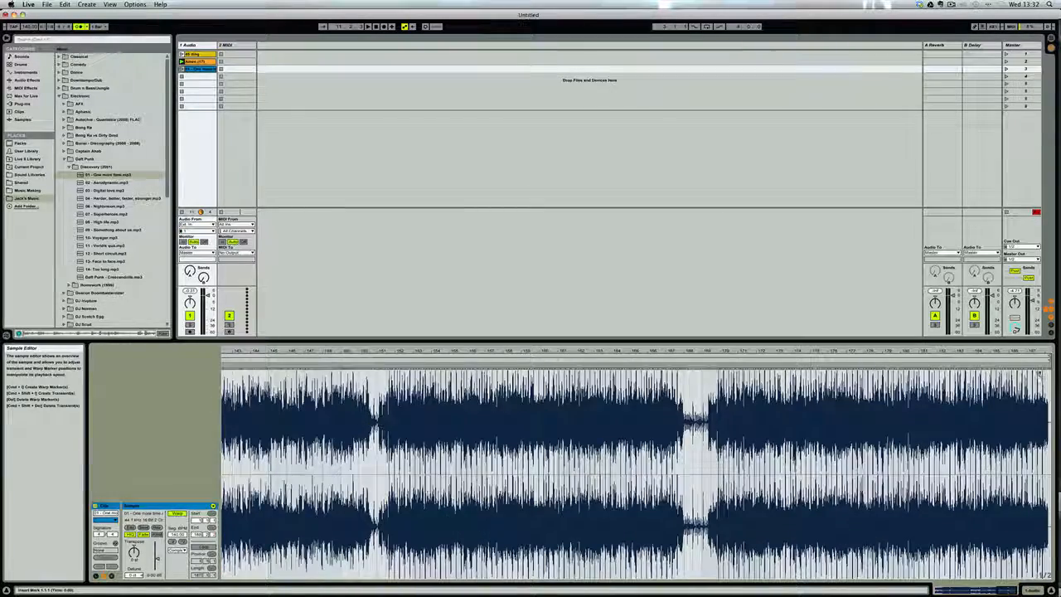
left_click_drag(1024, 350, 995, 379)
scroll(994, 379, "left", 20)
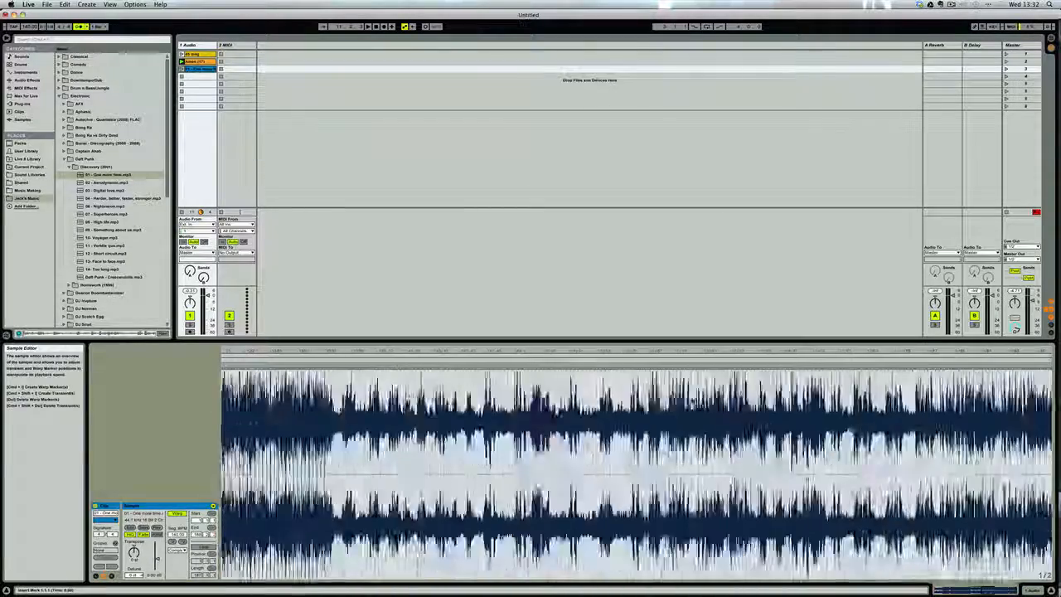
left_click_drag(244, 350, 246, 373)
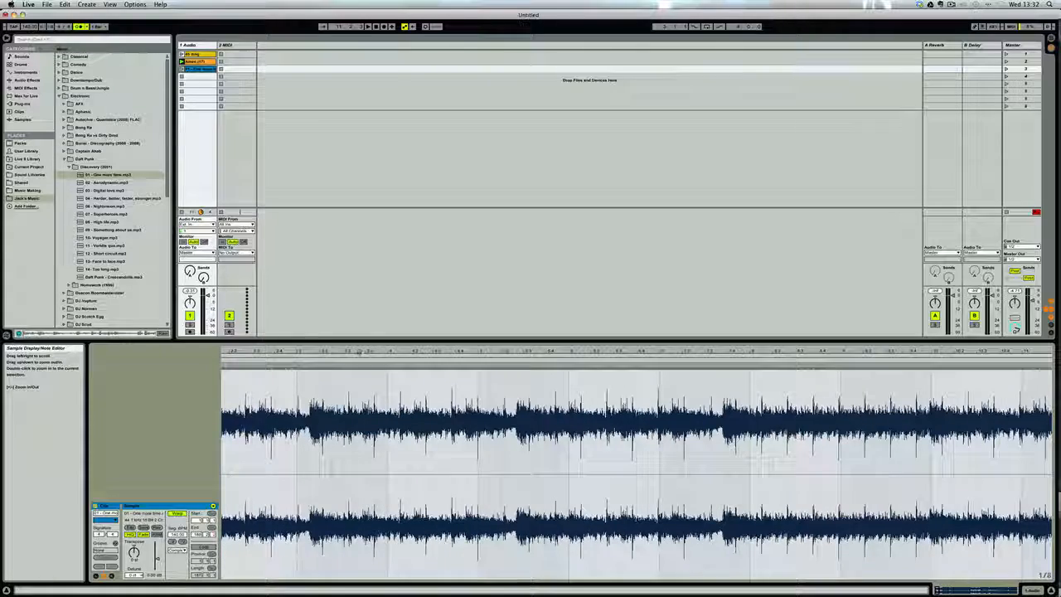
left_click_drag(360, 352, 361, 374)
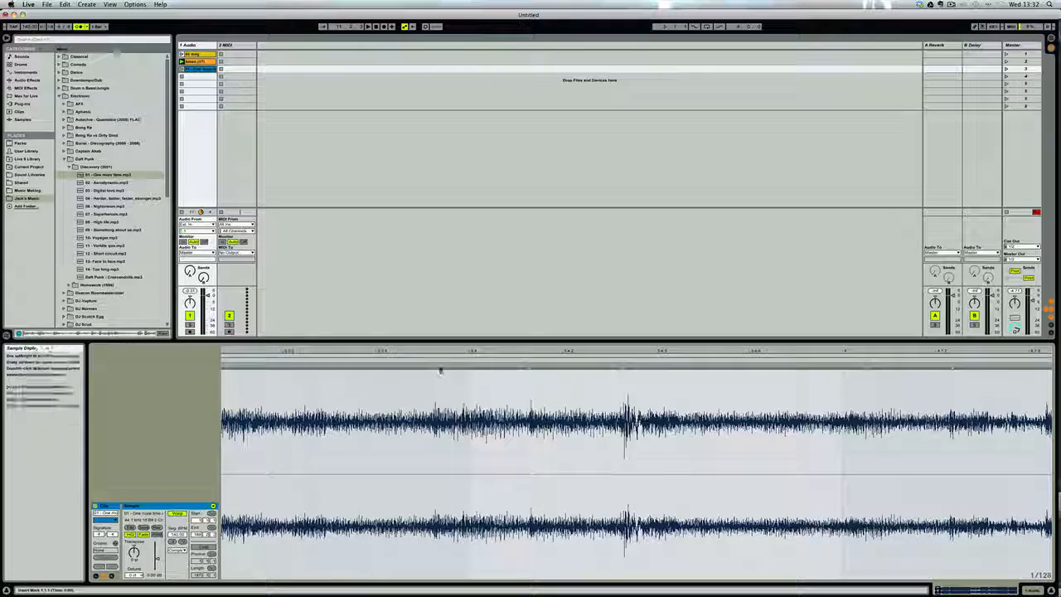
left_click_drag(440, 341, 445, 259)
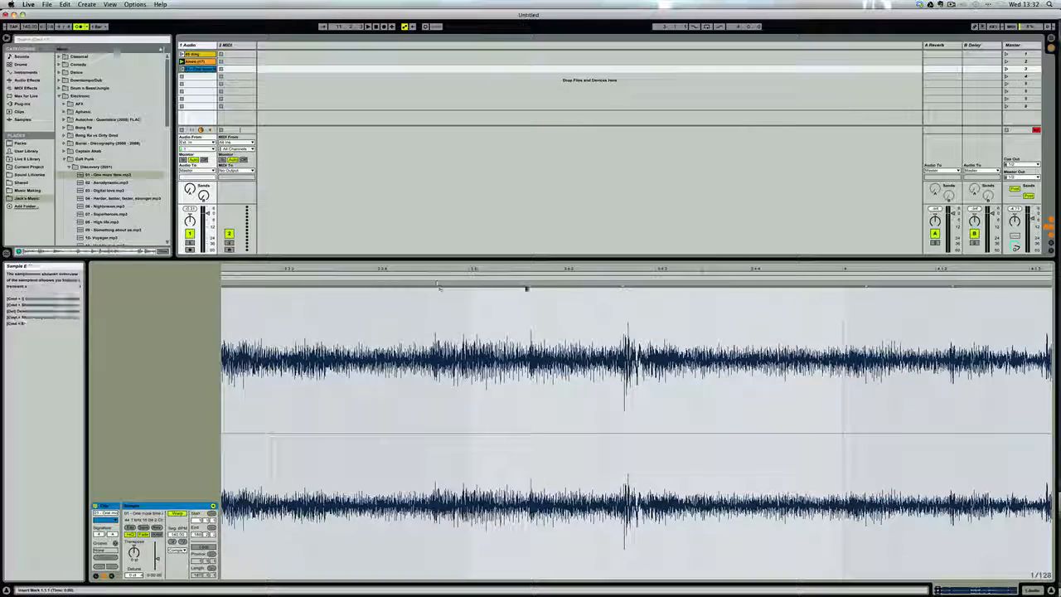
left_click_drag(534, 357, 337, 289)
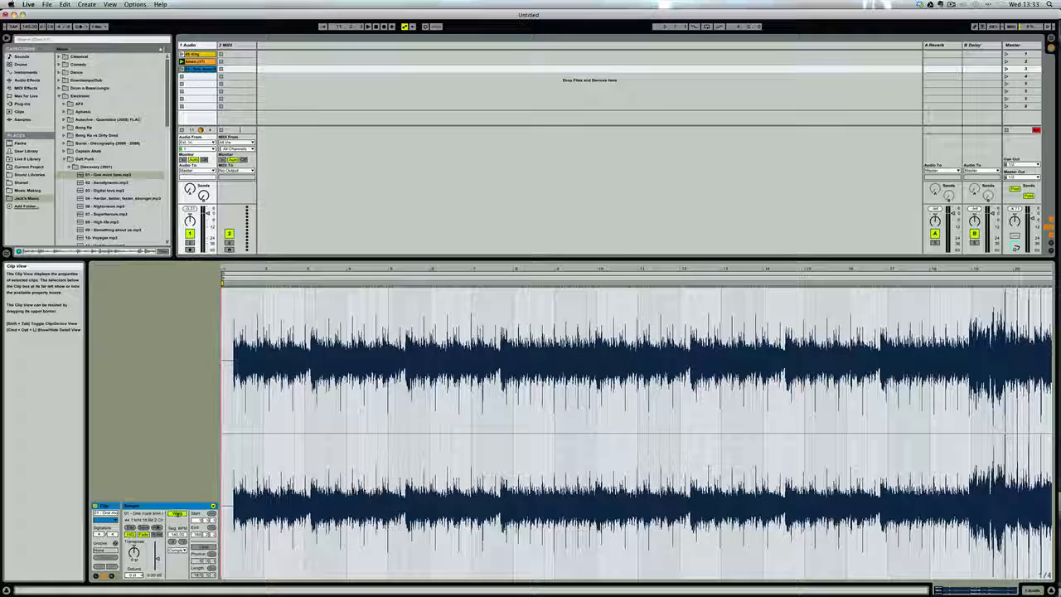
Step: Turn off Warp for the song clip, tap in the tempo along with its playback, and stop playback
left_click(176, 514)
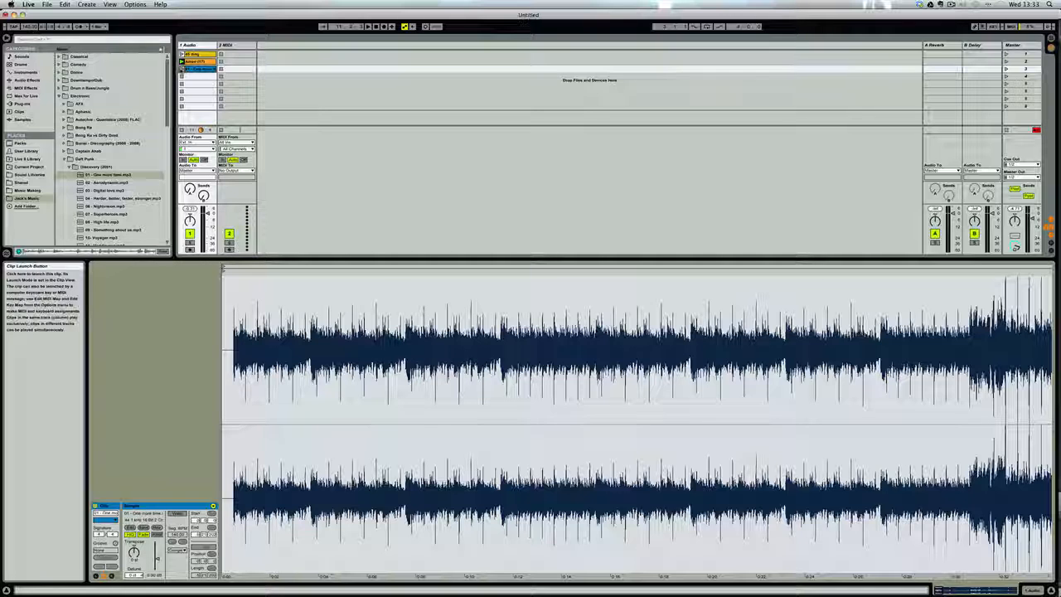
left_click(182, 68)
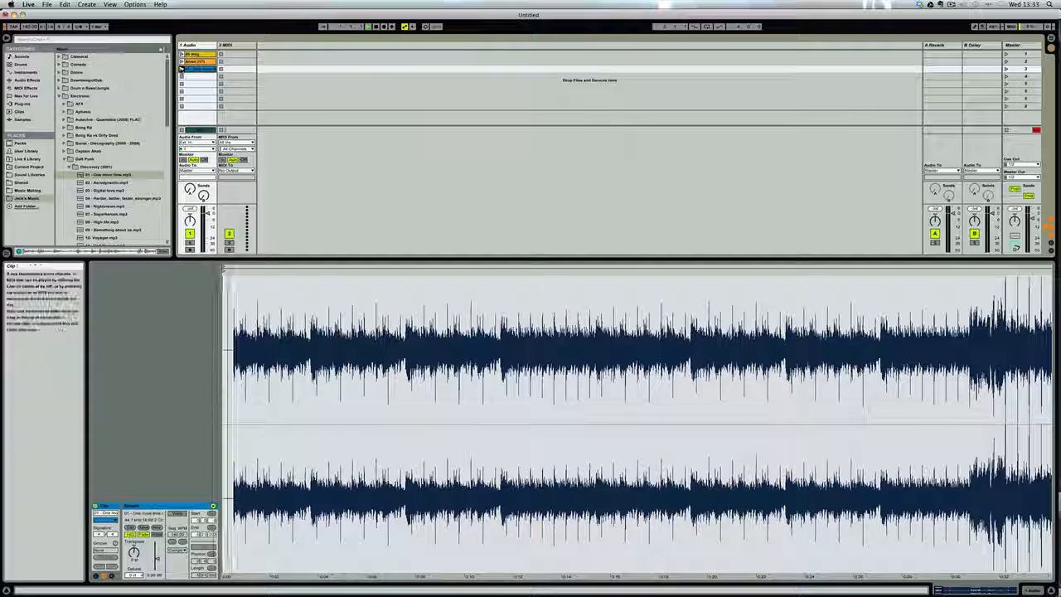
left_click(12, 27)
left_click(13, 27)
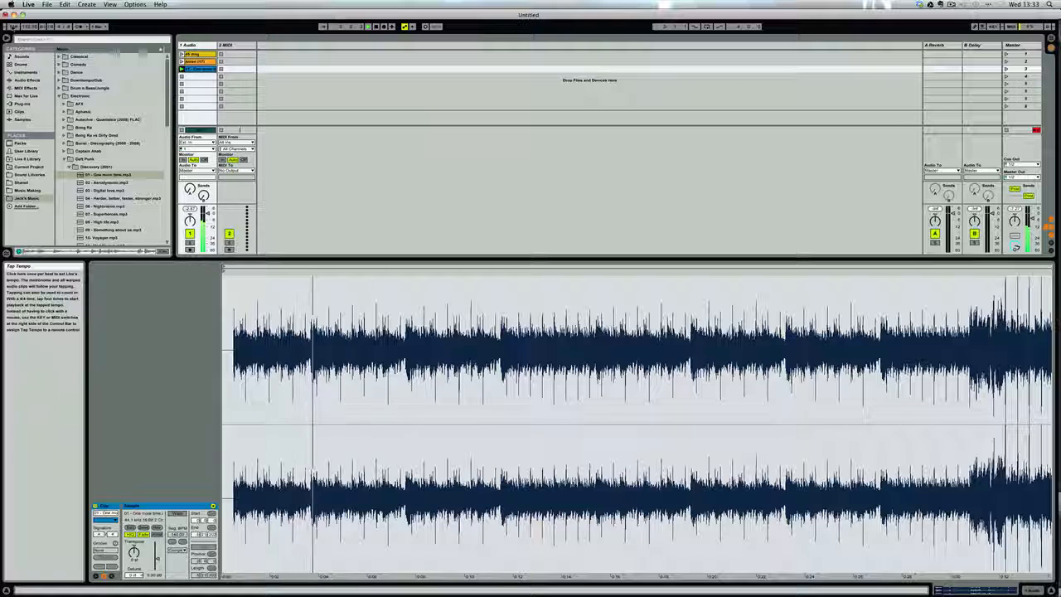
left_click(12, 27)
left_click(12, 27)
left_click(12, 27)
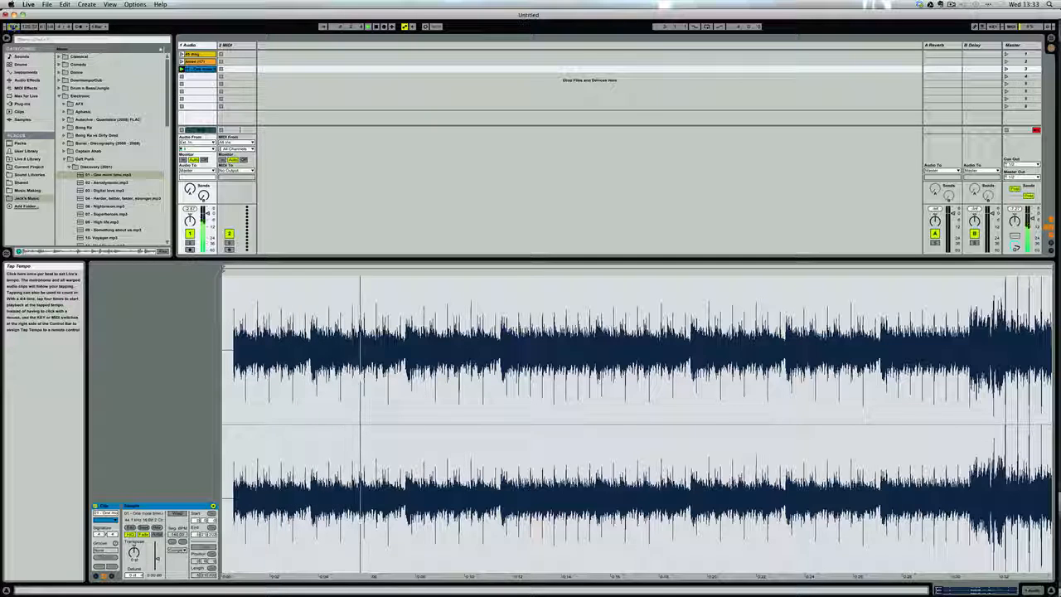
left_click(12, 27)
left_click(13, 28)
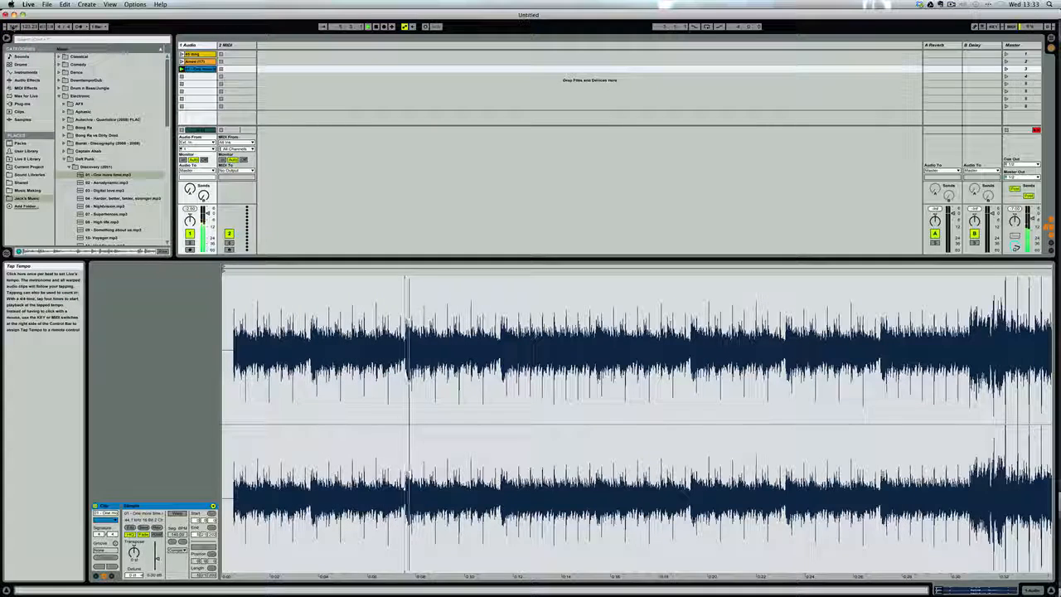
left_click(12, 28)
left_click(13, 27)
left_click(12, 28)
left_click(12, 27)
key("space")
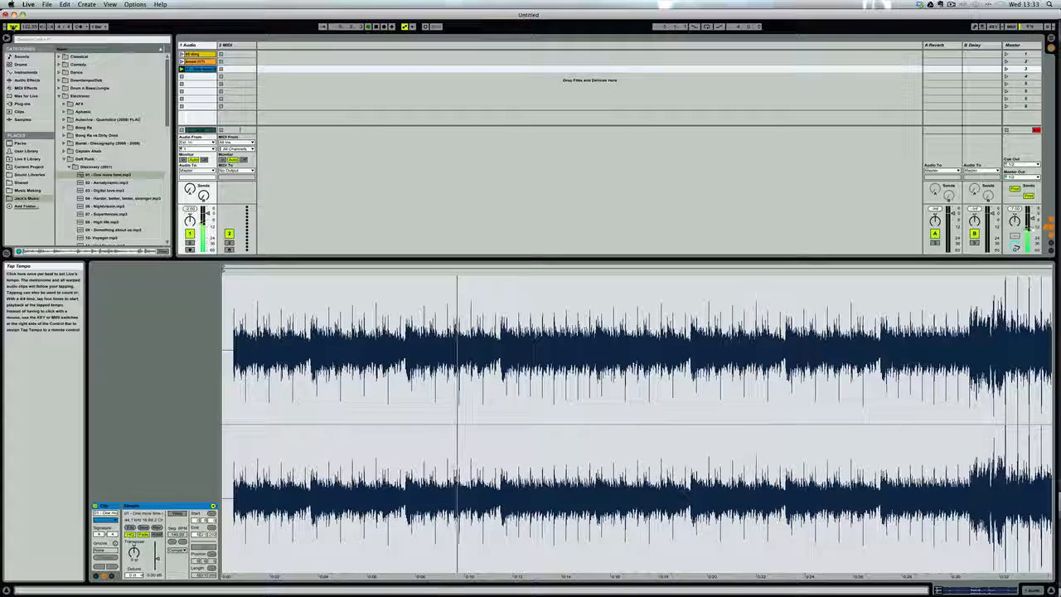
Step: Set the project tempo to 123 BPM and turn Warp back on for the song clip
left_click(28, 29)
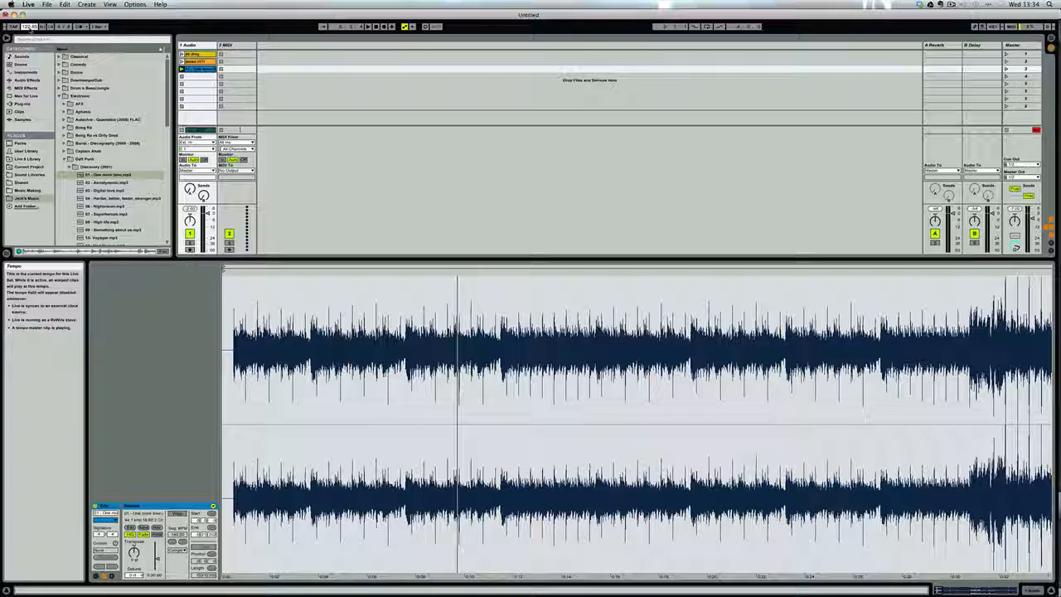
type("3")
key("Return")
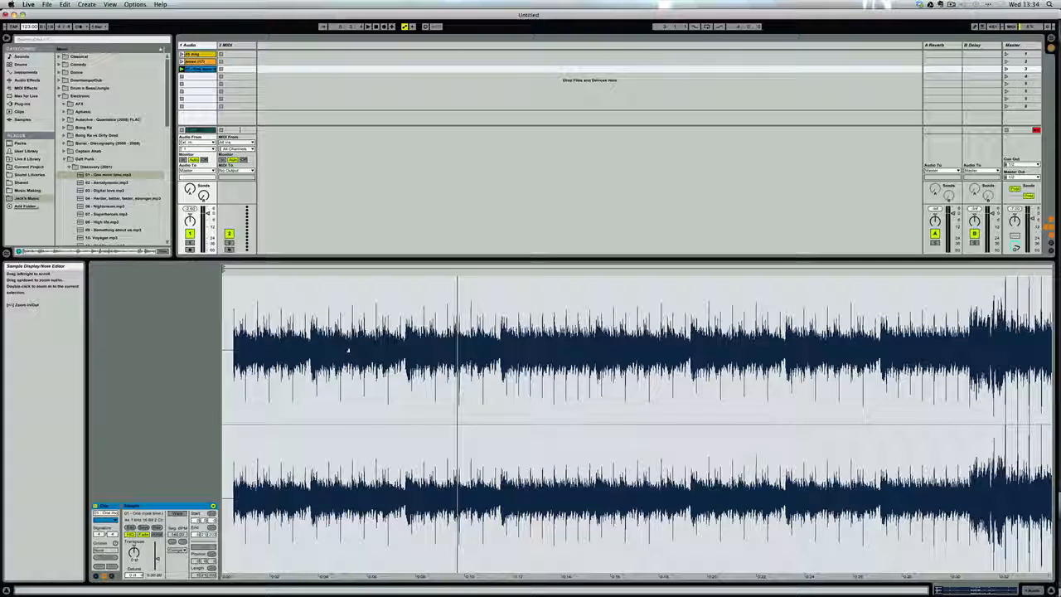
left_click(177, 513)
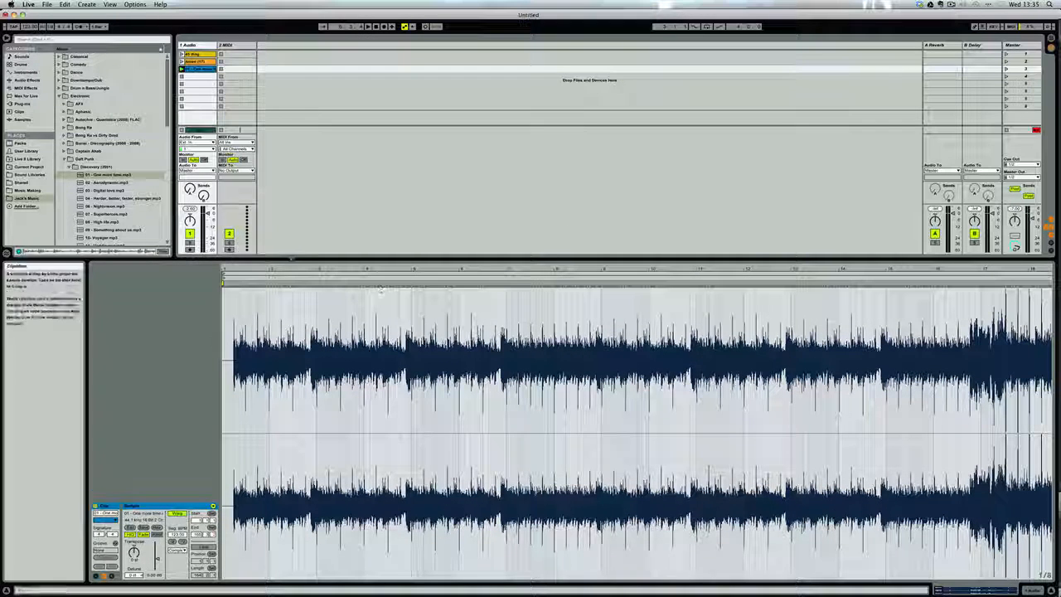
Step: Add a warp marker on the song's first beat at 1.2 and delete the warp marker at the clip's start
left_click_drag(253, 270, 254, 320)
scroll(334, 309, "left", 5)
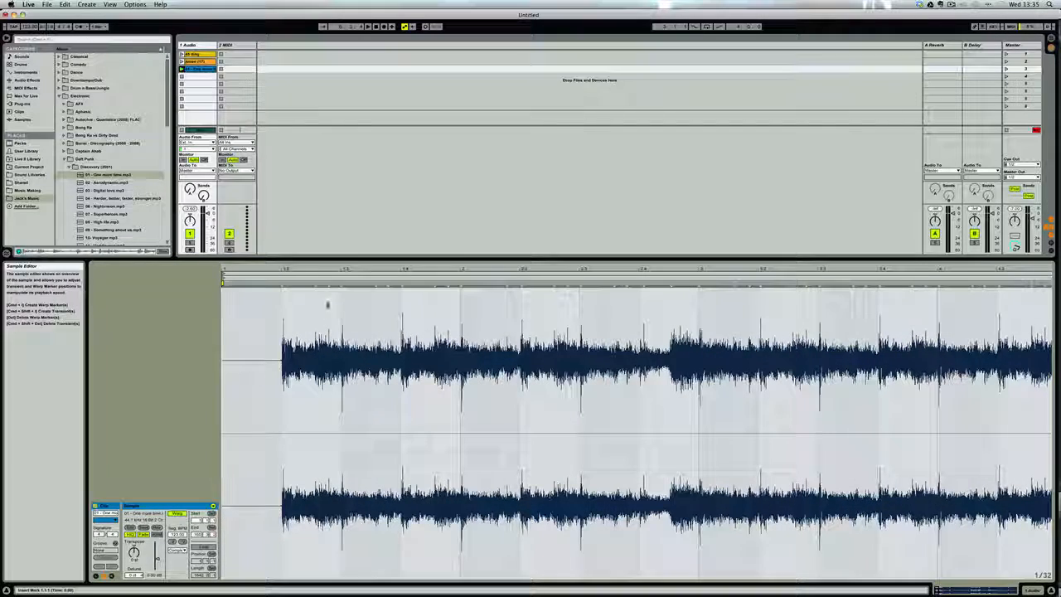
left_click_drag(300, 271, 300, 294)
scroll(311, 271, "left", 3)
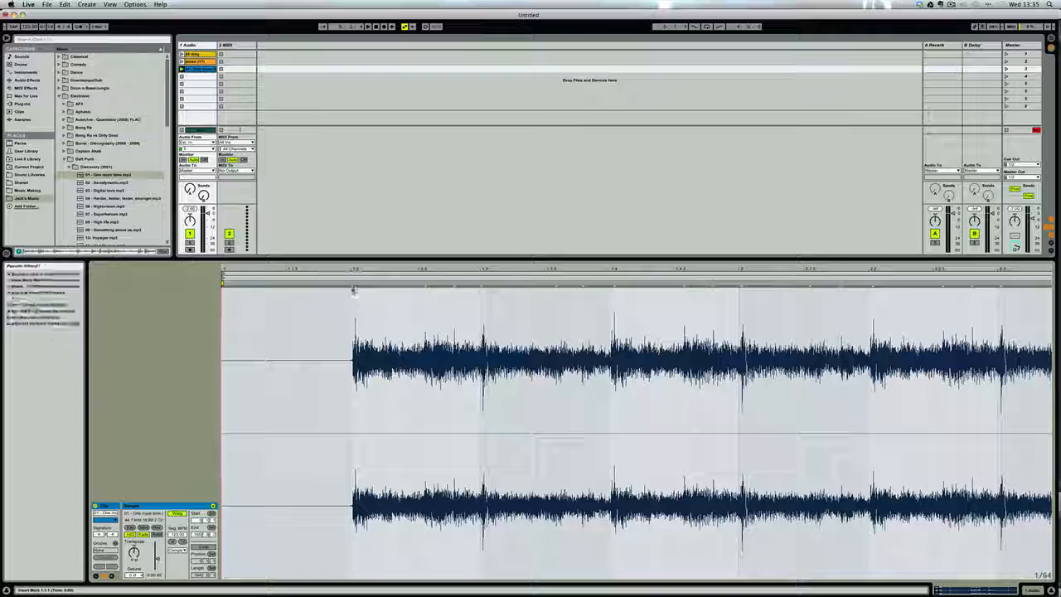
left_click(355, 297)
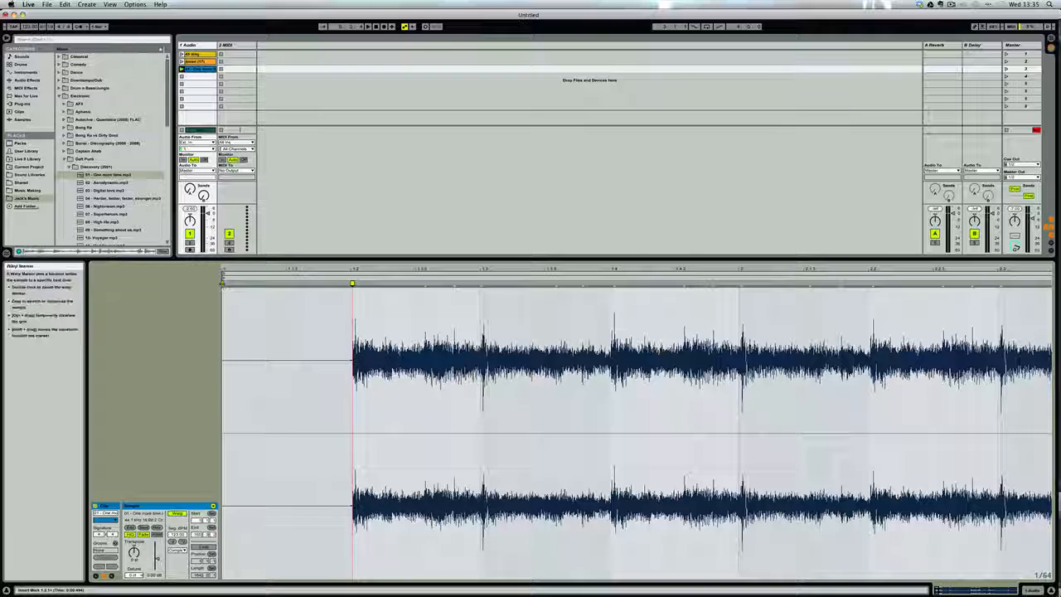
double_click(223, 284)
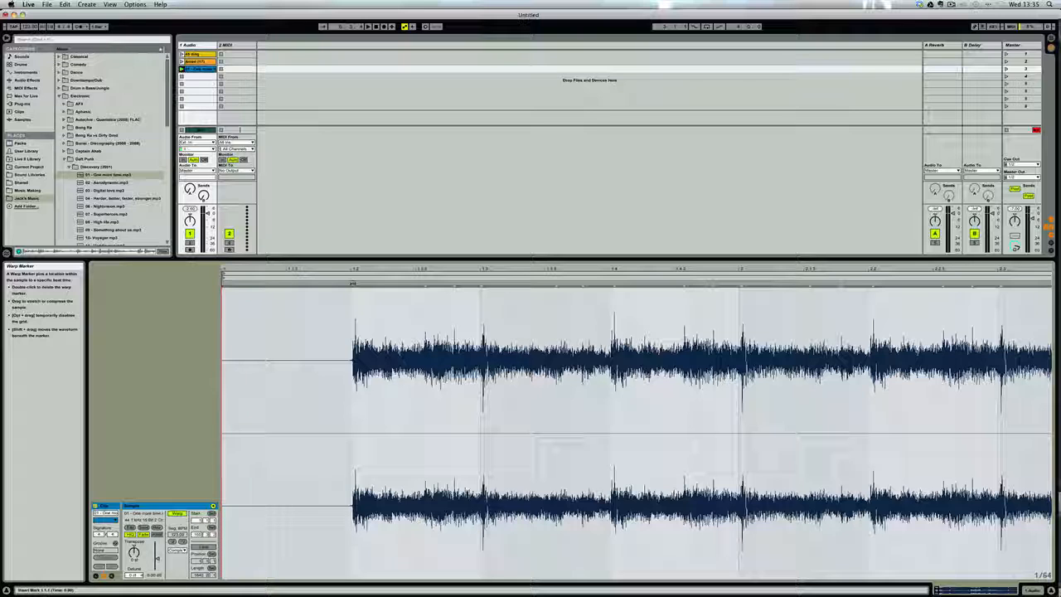
Step: Set 1.1.1 at the warp marker on the song's first beat and apply Warp From Here (Straight) from that marker
right_click(352, 283)
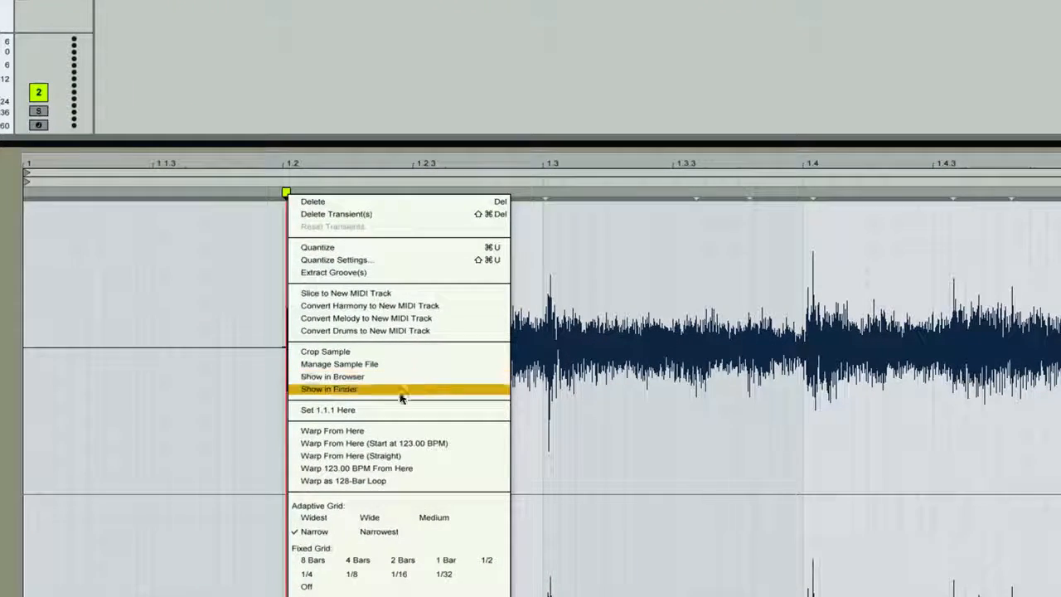
left_click(334, 410)
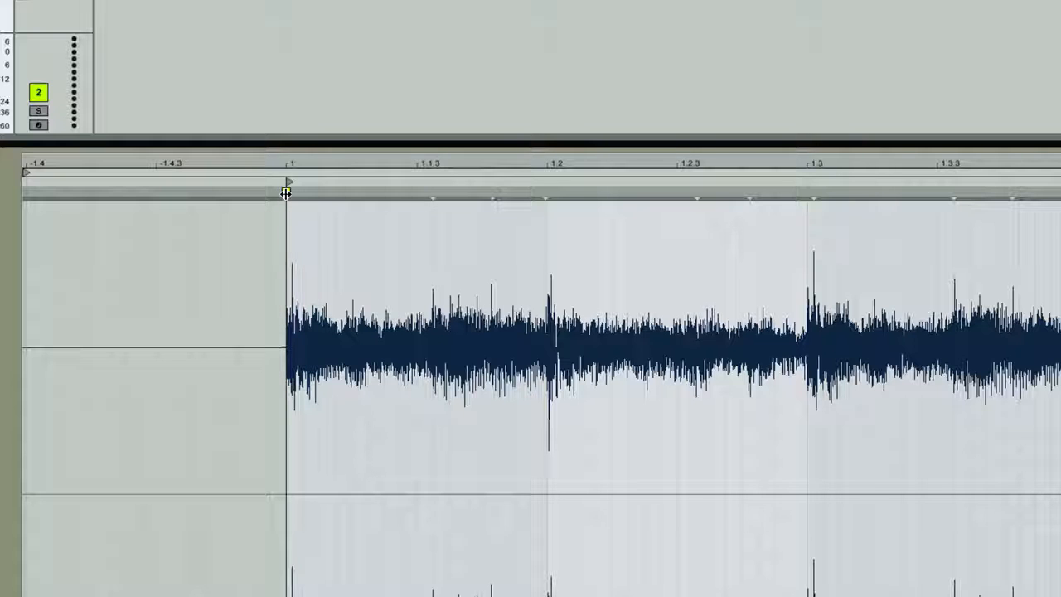
left_click_drag(320, 163, 130, 166)
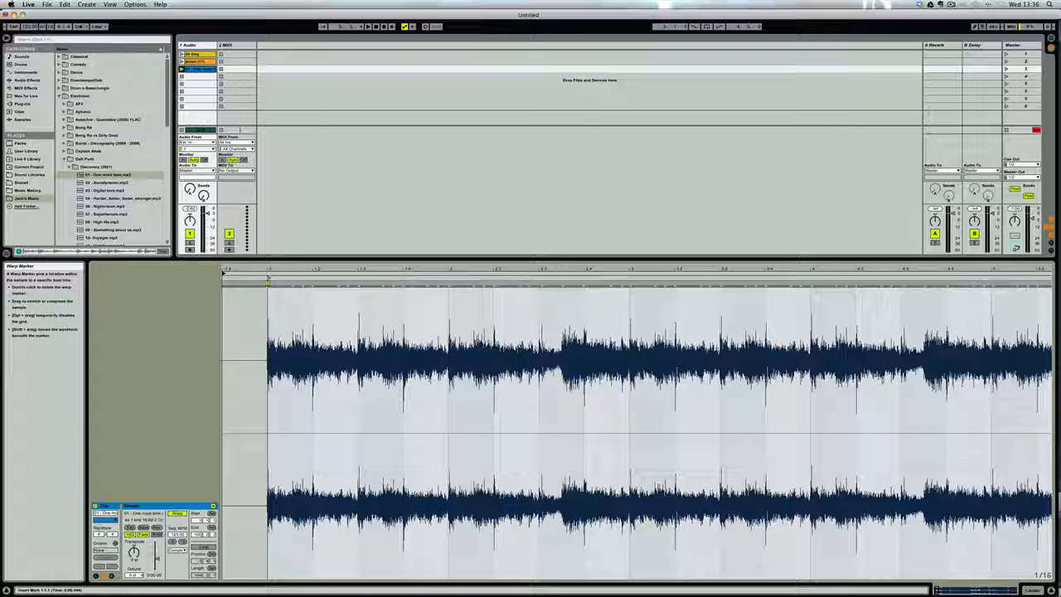
right_click(268, 284)
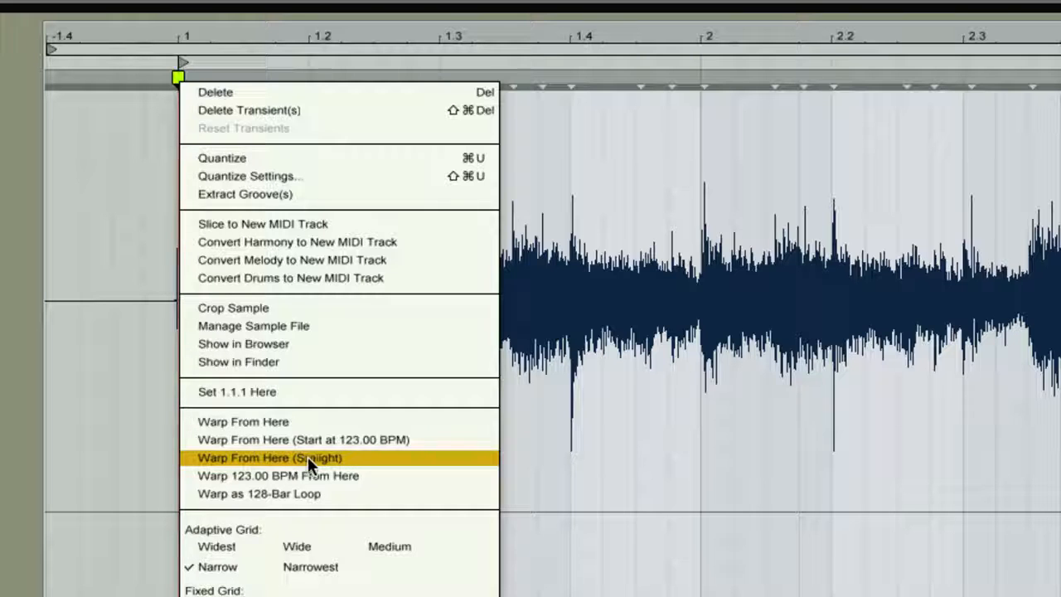
left_click(309, 458)
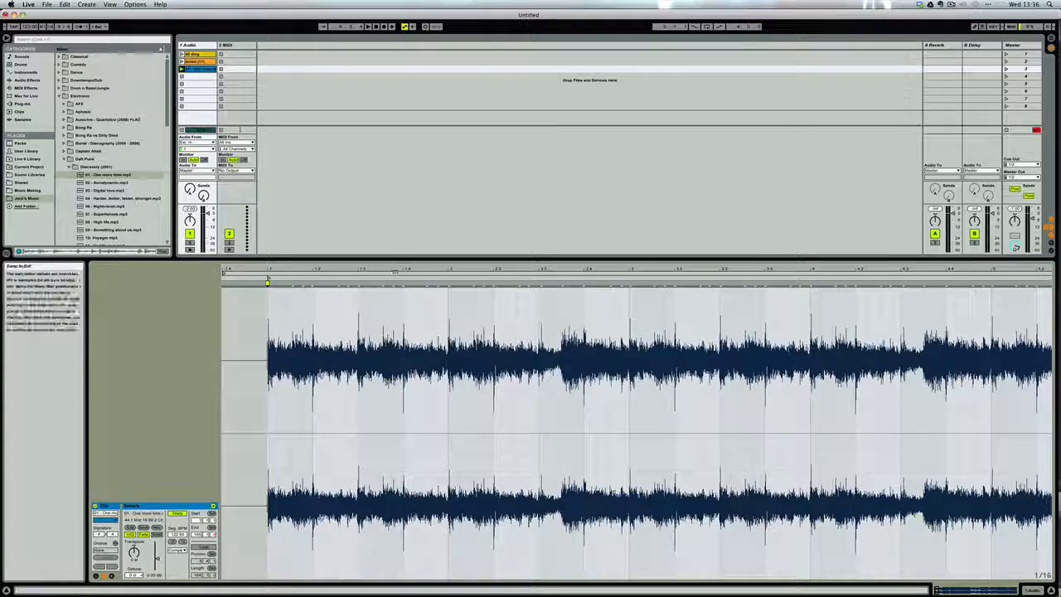
Step: Check the warped song's waveform against the beat grid and play it from the start with the metronome on
left_click_drag(392, 269, 391, 203)
left_click_drag(271, 277, 270, 319)
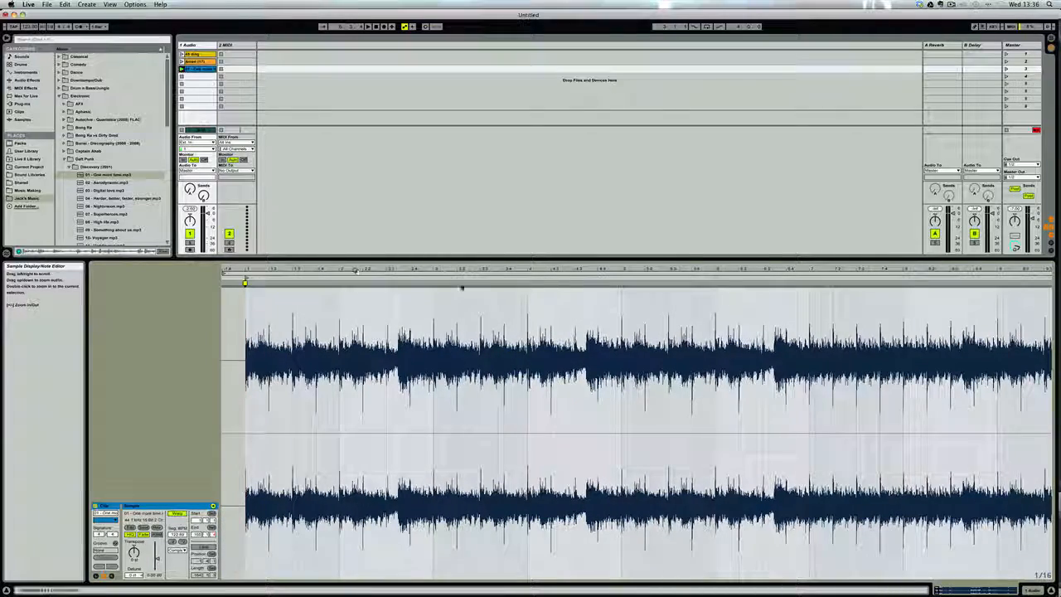
scroll(471, 290, "right", 10)
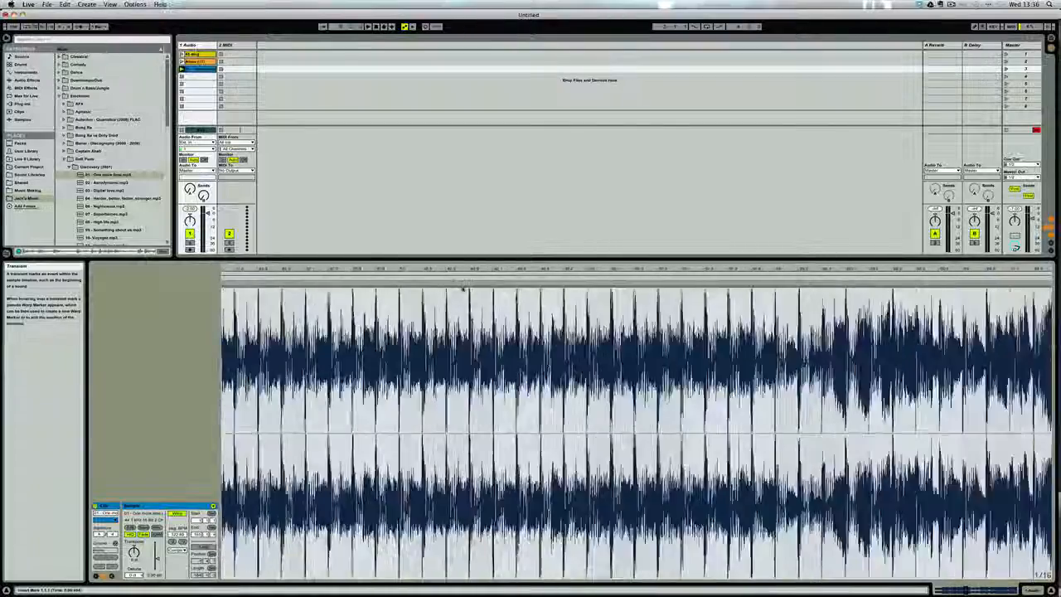
scroll(462, 286, "left", 20)
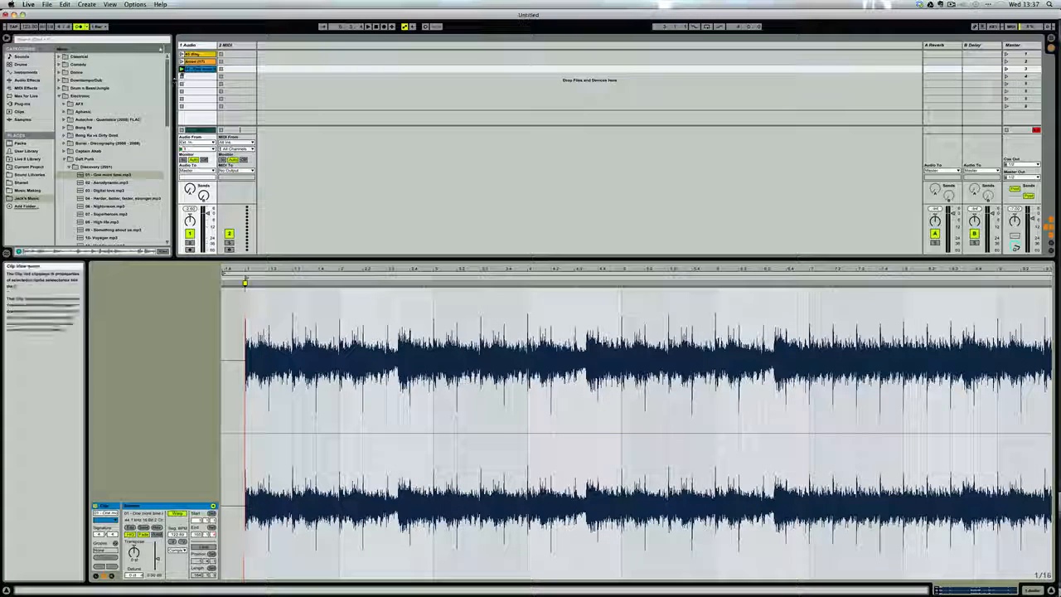
key("space")
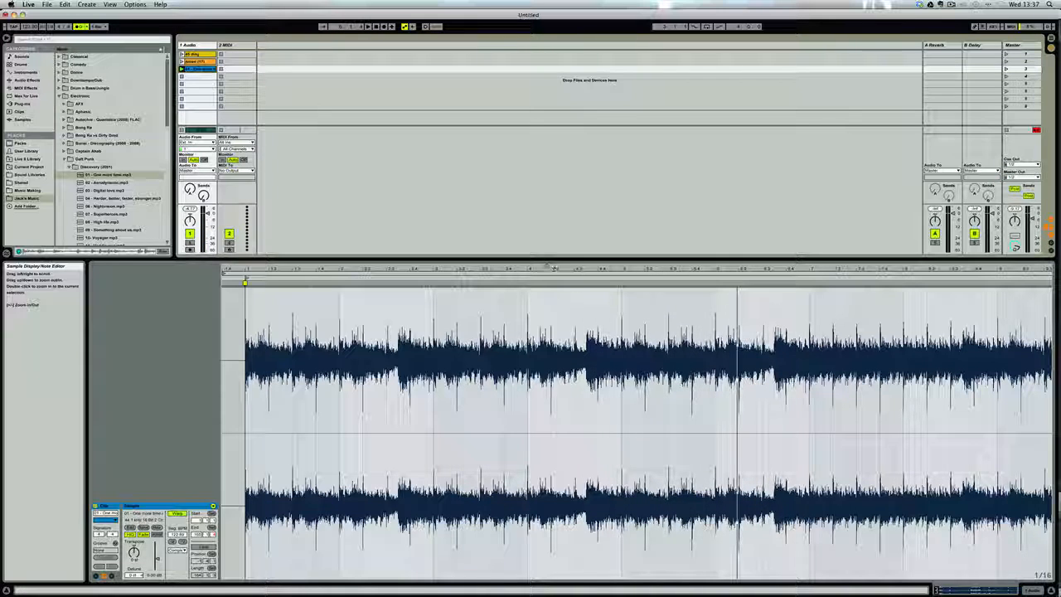
Step: Add warp markers on the transients at the first beats of bars 4, 5 and 6 of the song
left_click_drag(547, 269, 547, 357)
left_click(426, 290)
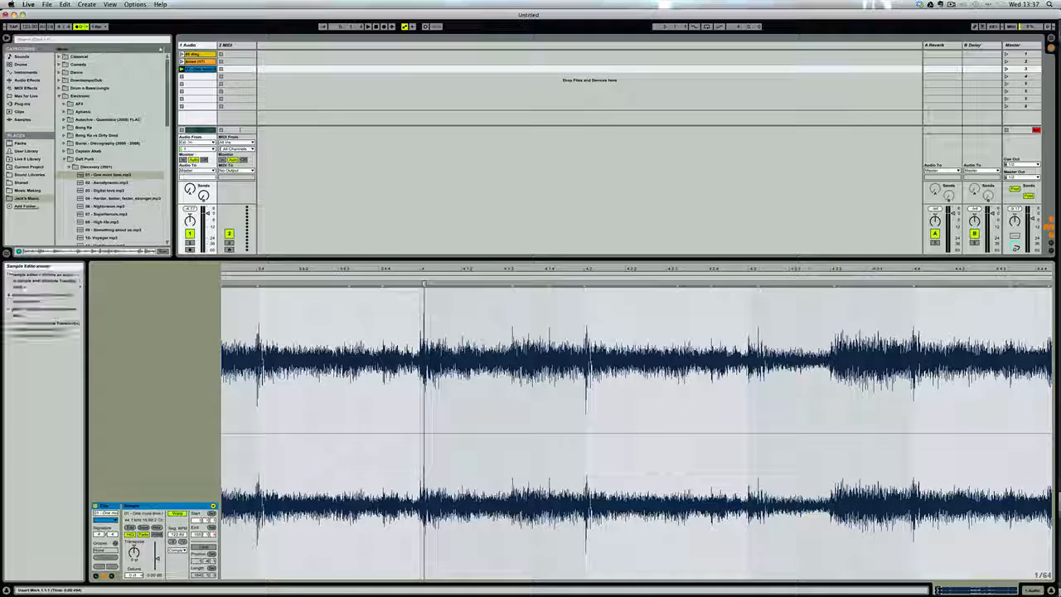
double_click(422, 284)
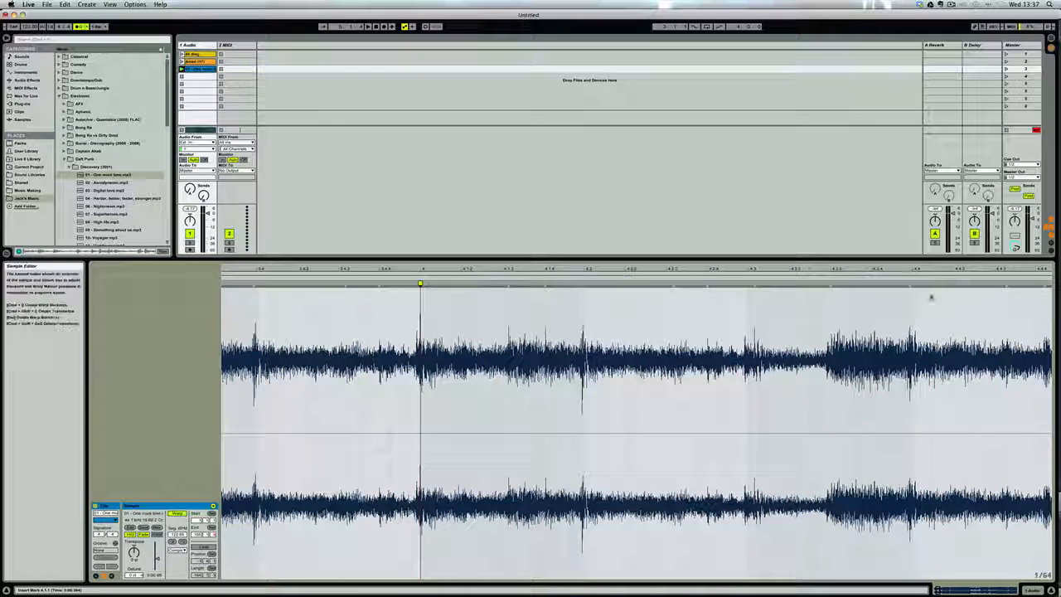
scroll(1008, 289, "right", 5)
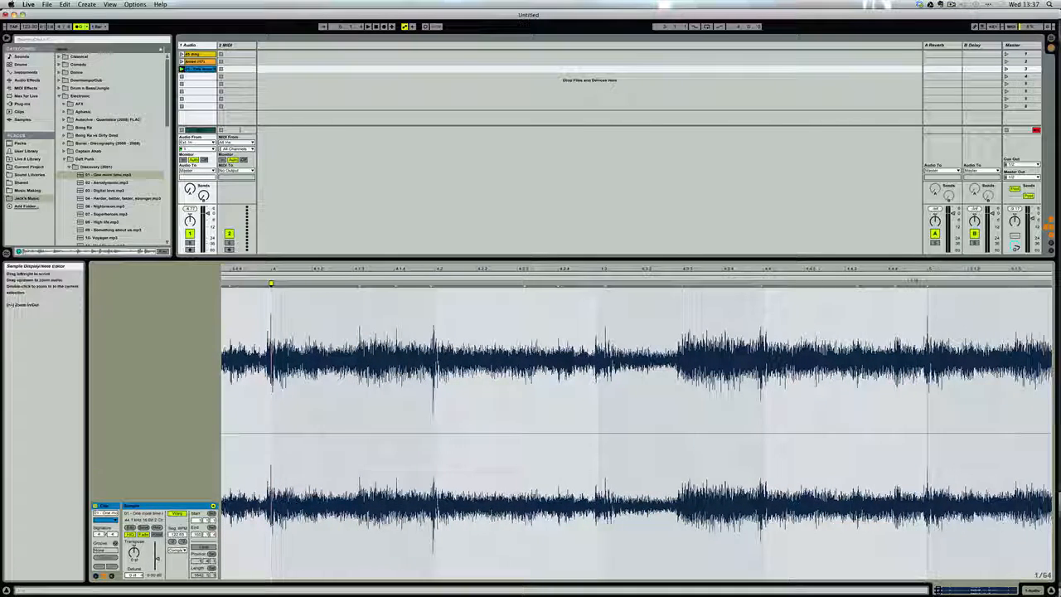
double_click(927, 285)
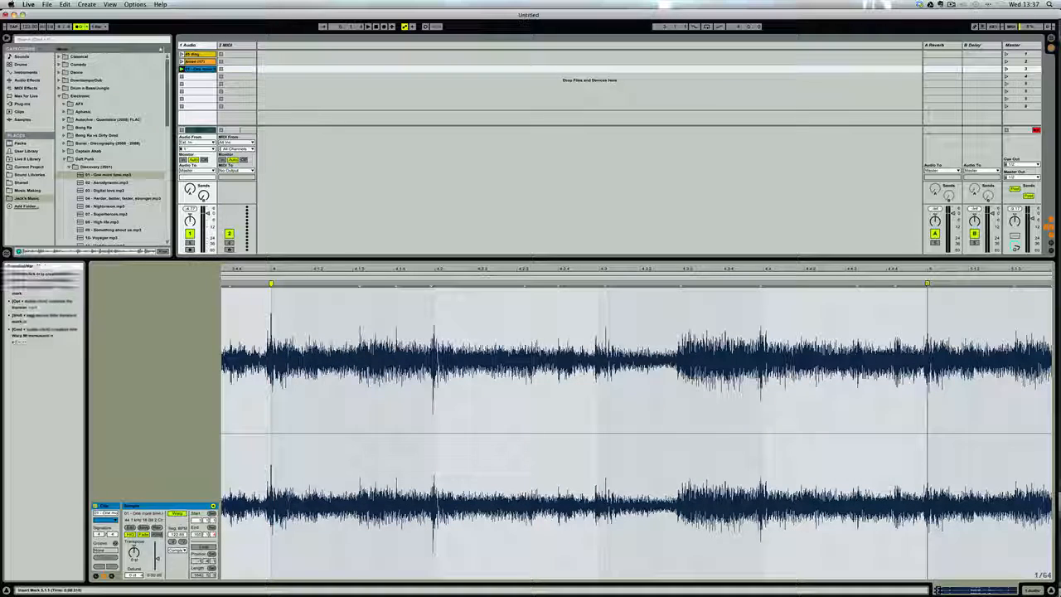
scroll(956, 289, "right", 12)
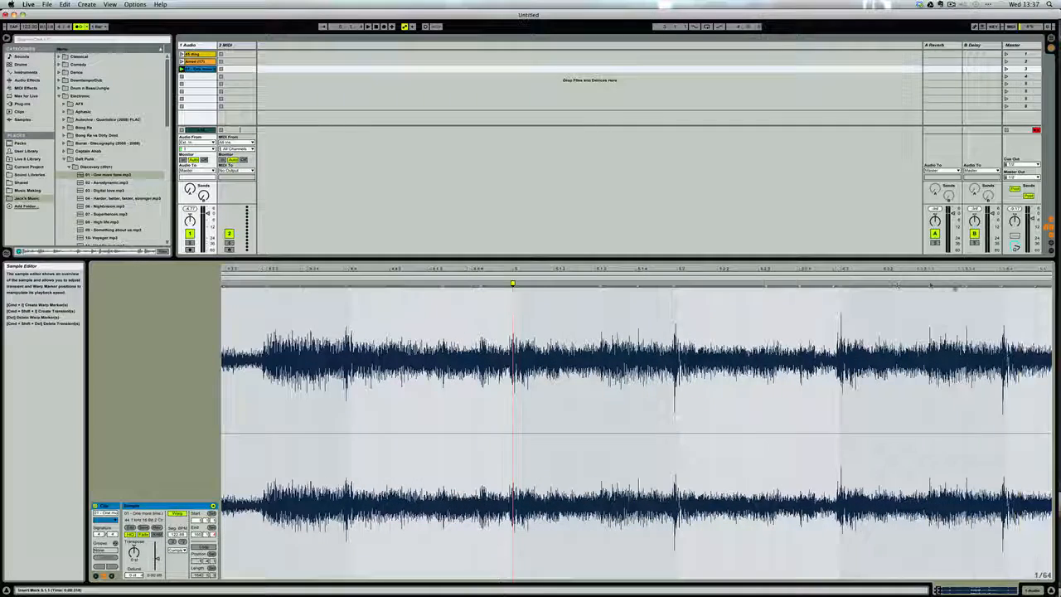
scroll(956, 288, "right", 6)
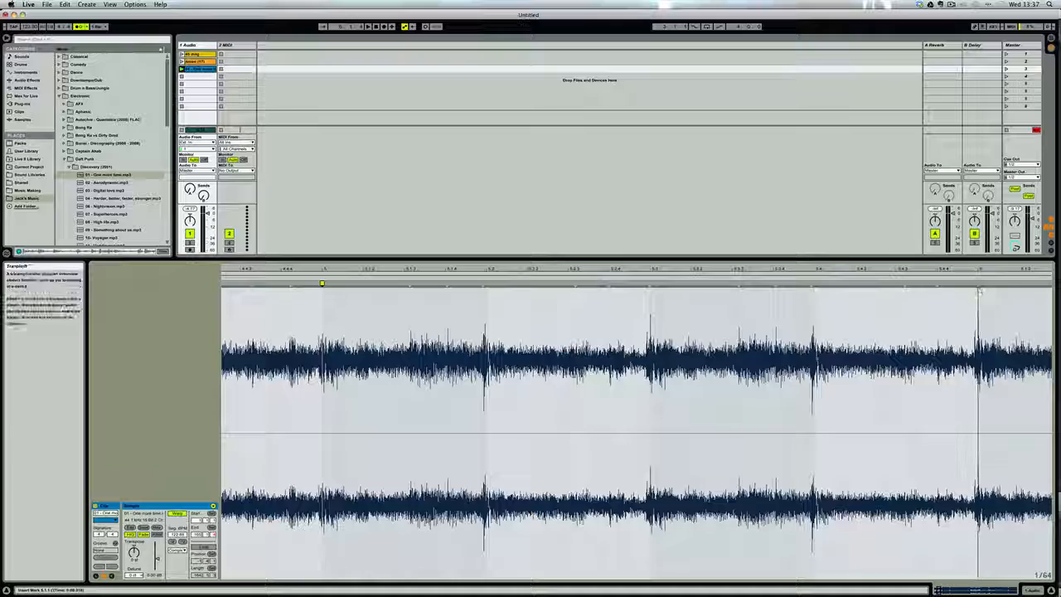
double_click(979, 284)
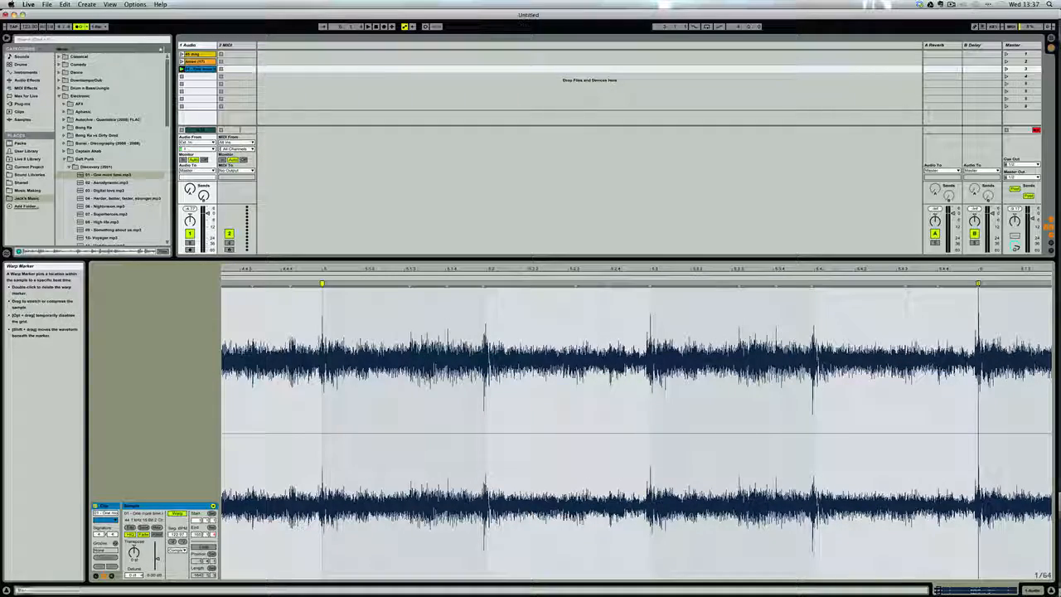
Step: Examine the song's waveform past the bar 6 warp marker against the beat grid
left_click_drag(978, 270, 701, 222)
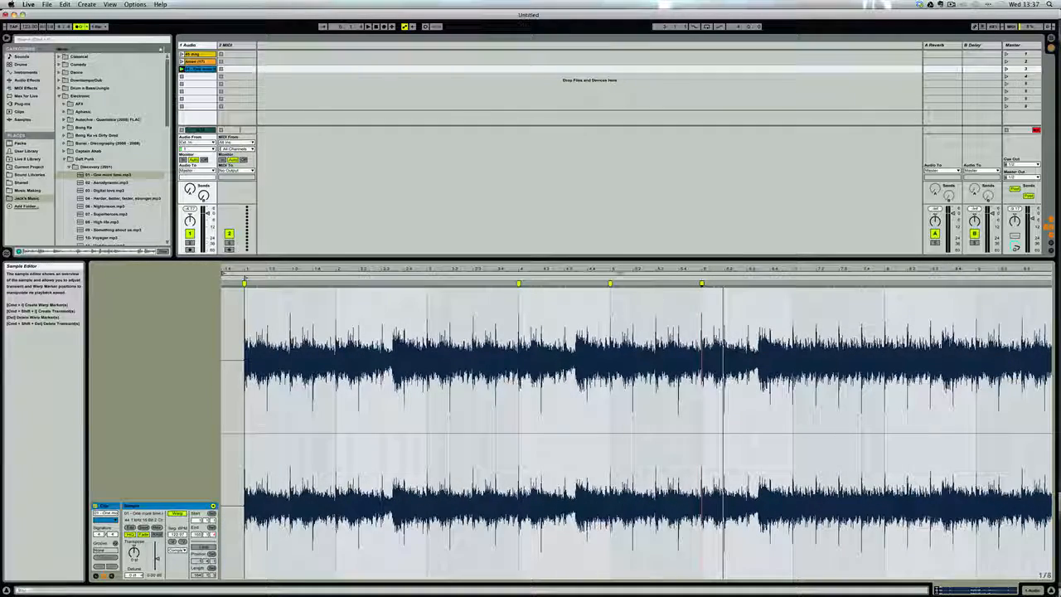
left_click_drag(604, 270, 591, 234)
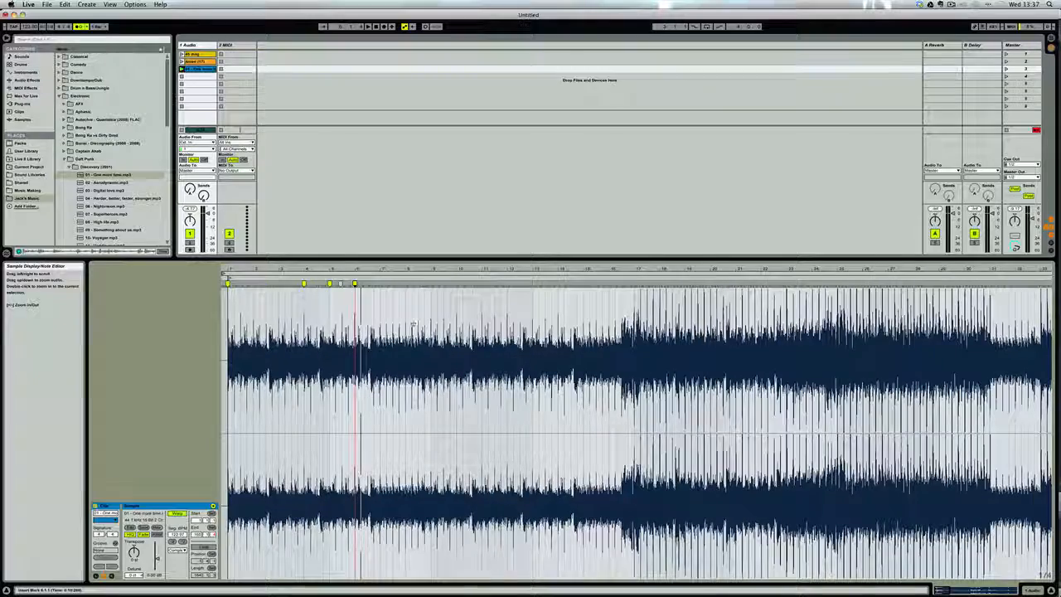
left_click_drag(428, 267, 388, 270)
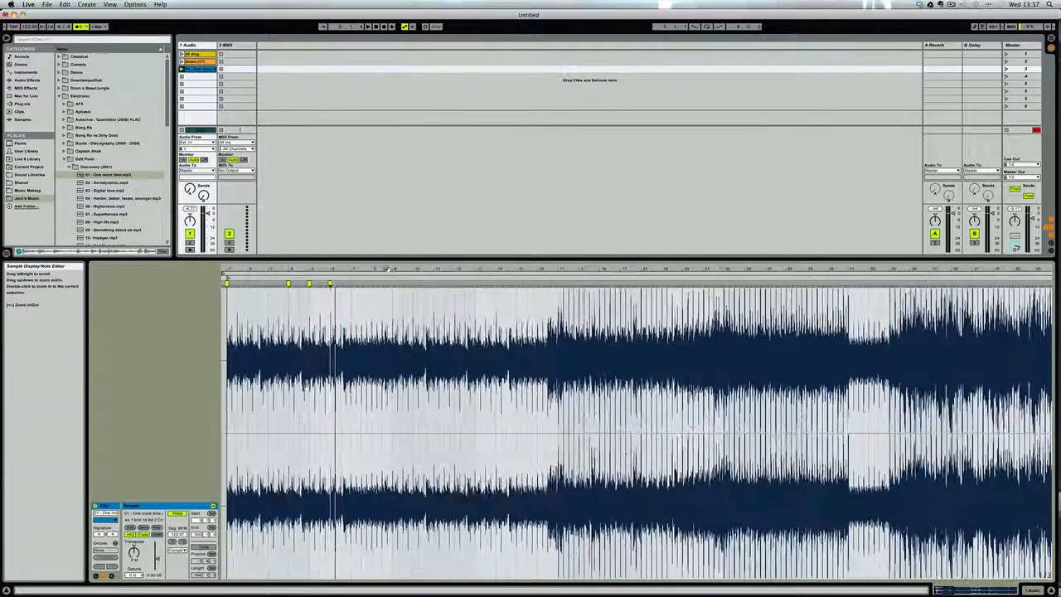